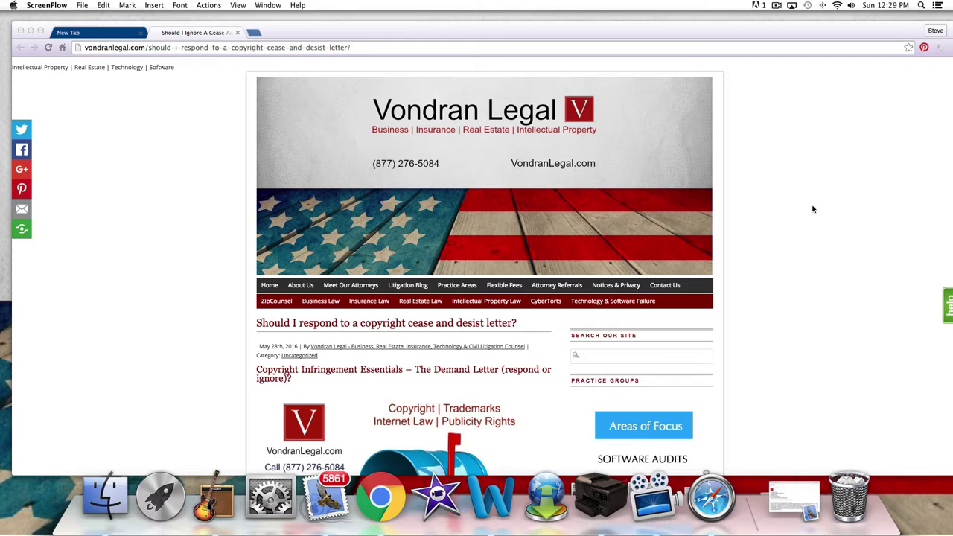
Bring the Vondran Legal article forward, then highlight and clear its title.
{"action": "scroll", "coordinate": [813, 209], "scroll_direction": "down", "scroll_amount": 1}
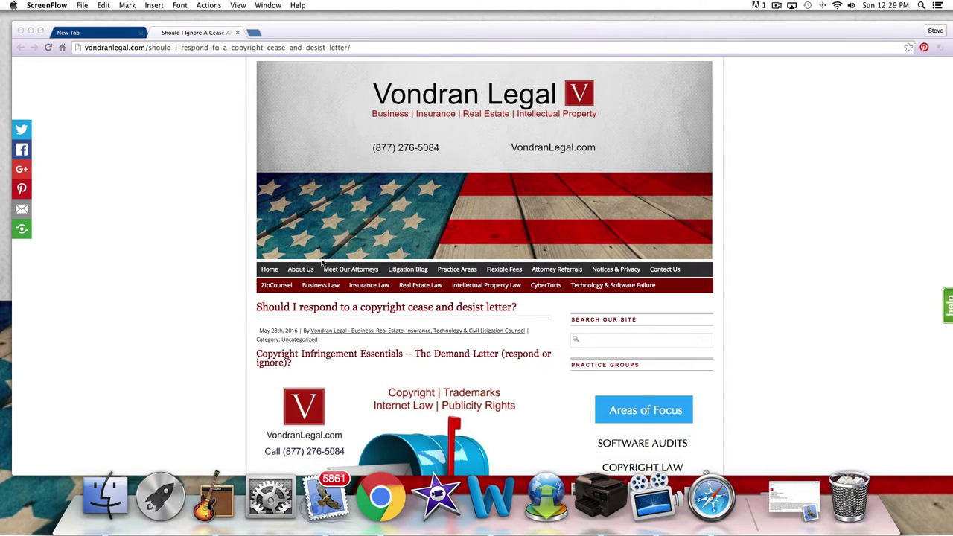
{"action": "left_click", "coordinate": [257, 310]}
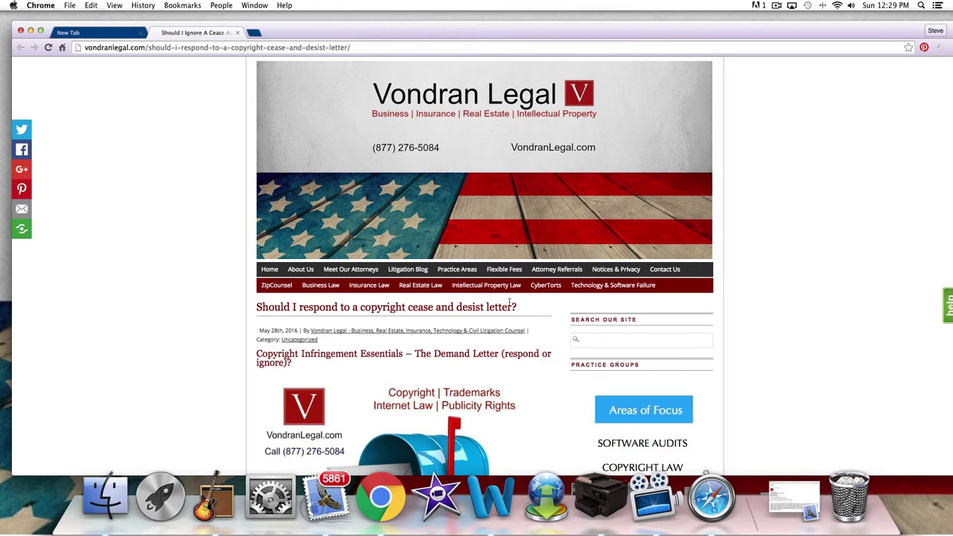
{"action": "left_click_drag", "start_coordinate": [519, 309], "coordinate": [254, 303]}
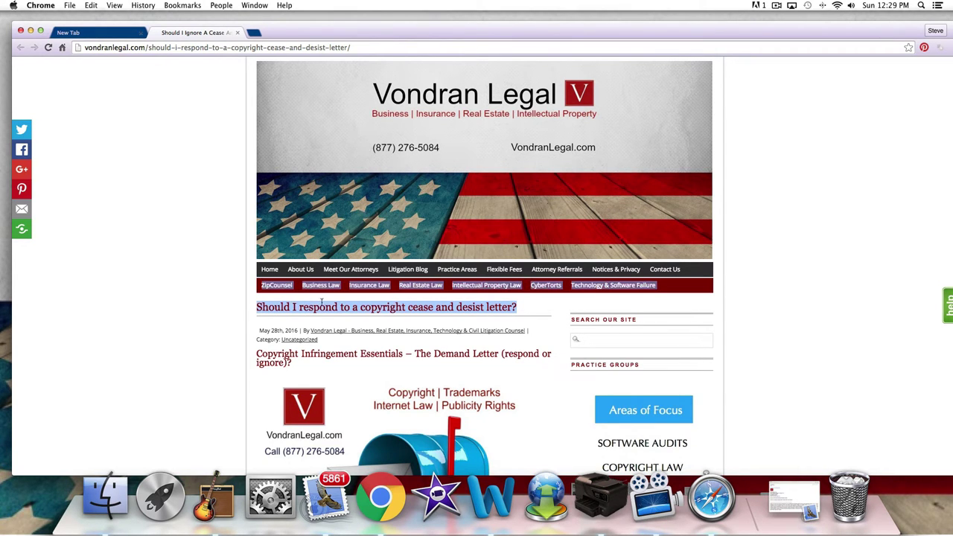
{"action": "left_click", "coordinate": [188, 300]}
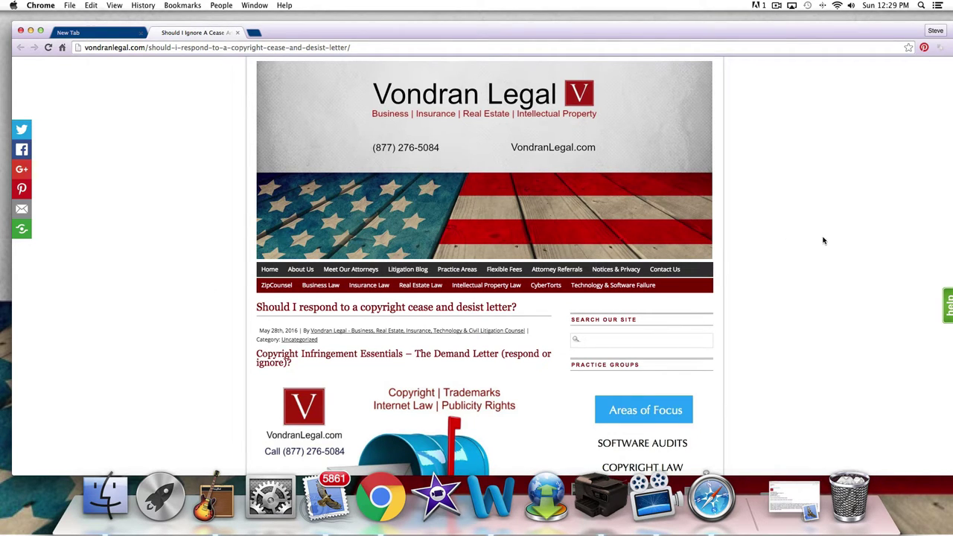
Highlight the article's five factors, then just the factor about filing-lawsuit history.
{"action": "scroll", "coordinate": [821, 302], "scroll_direction": "down", "scroll_amount": 5}
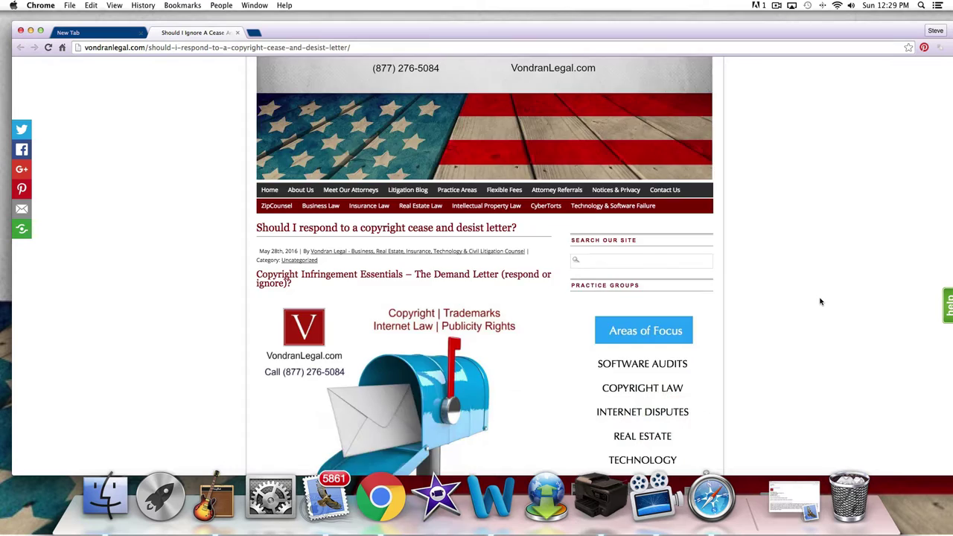
{"action": "scroll", "coordinate": [820, 298], "scroll_direction": "up", "scroll_amount": 5}
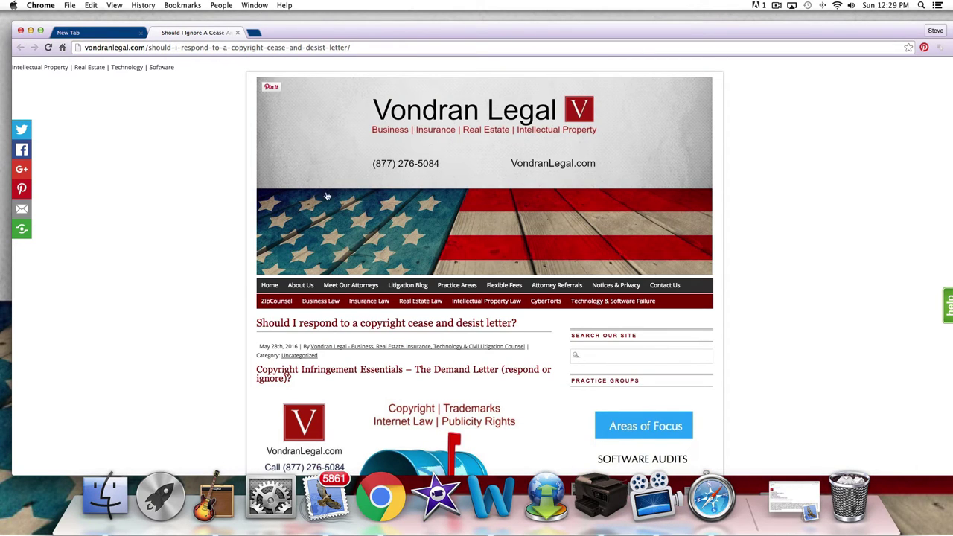
{"action": "scroll", "coordinate": [584, 230], "scroll_direction": "down", "scroll_amount": 2}
{"action": "scroll", "coordinate": [745, 245], "scroll_direction": "down", "scroll_amount": 5}
{"action": "scroll", "coordinate": [752, 243], "scroll_direction": "up", "scroll_amount": 1}
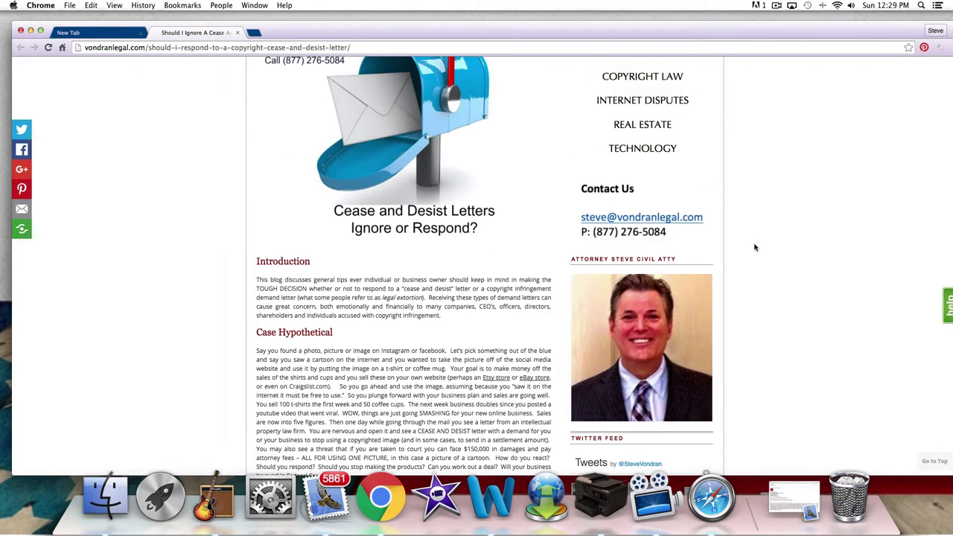
{"action": "scroll", "coordinate": [765, 241], "scroll_direction": "up", "scroll_amount": 2}
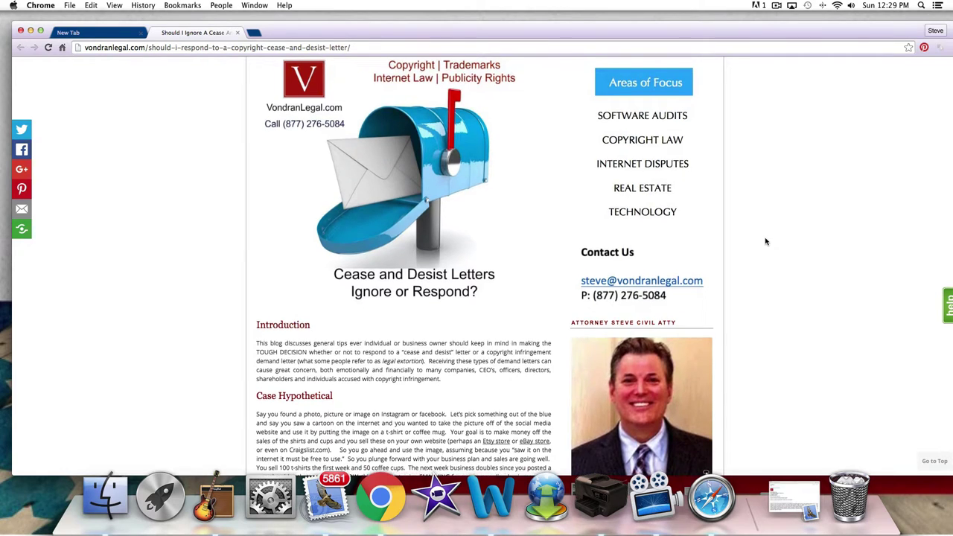
{"action": "scroll", "coordinate": [765, 242], "scroll_direction": "up", "scroll_amount": 1}
{"action": "scroll", "coordinate": [766, 241], "scroll_direction": "up", "scroll_amount": 1}
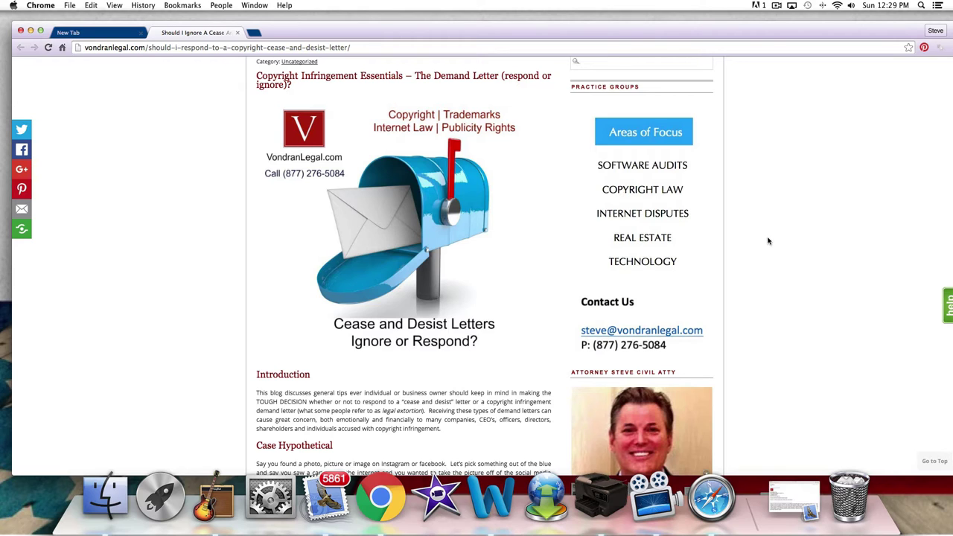
{"action": "scroll", "coordinate": [778, 239], "scroll_direction": "up", "scroll_amount": 1}
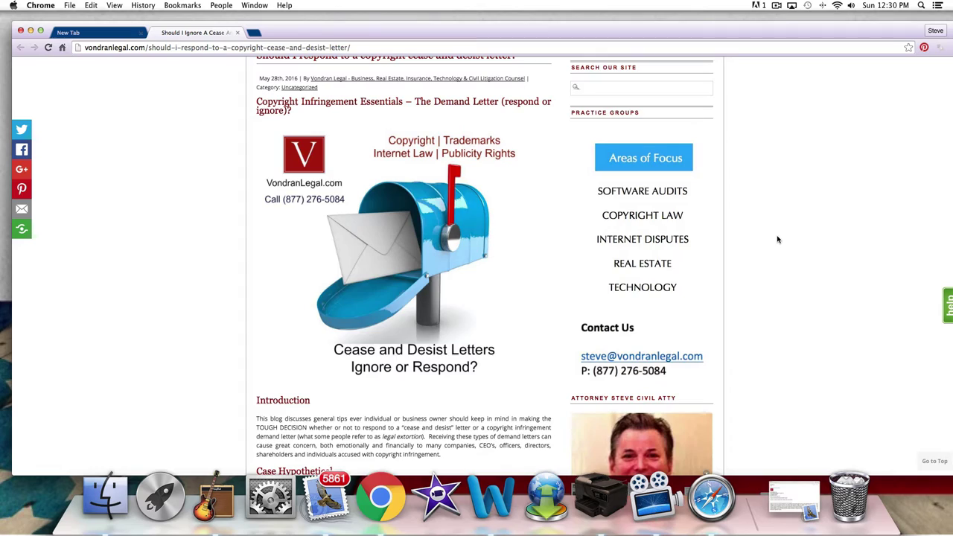
{"action": "scroll", "coordinate": [813, 227], "scroll_direction": "up", "scroll_amount": 10}
{"action": "scroll", "coordinate": [813, 227], "scroll_direction": "down", "scroll_amount": 5}
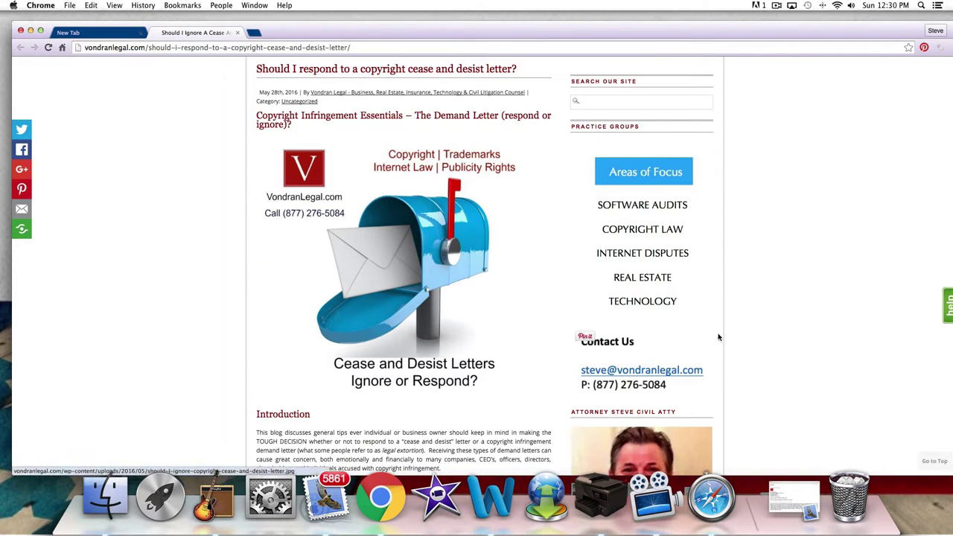
{"action": "scroll", "coordinate": [720, 334], "scroll_direction": "down", "scroll_amount": 20}
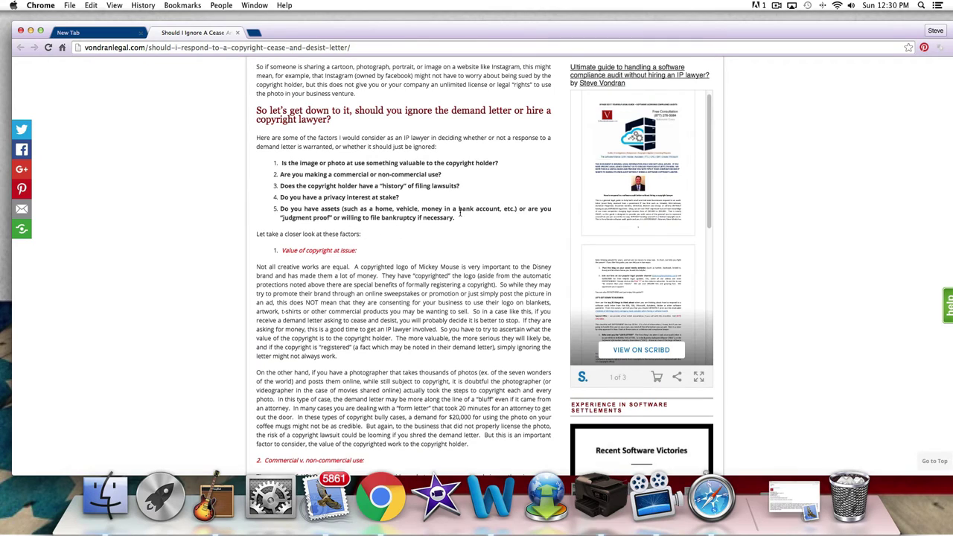
{"action": "left_click_drag", "start_coordinate": [462, 218], "coordinate": [261, 164]}
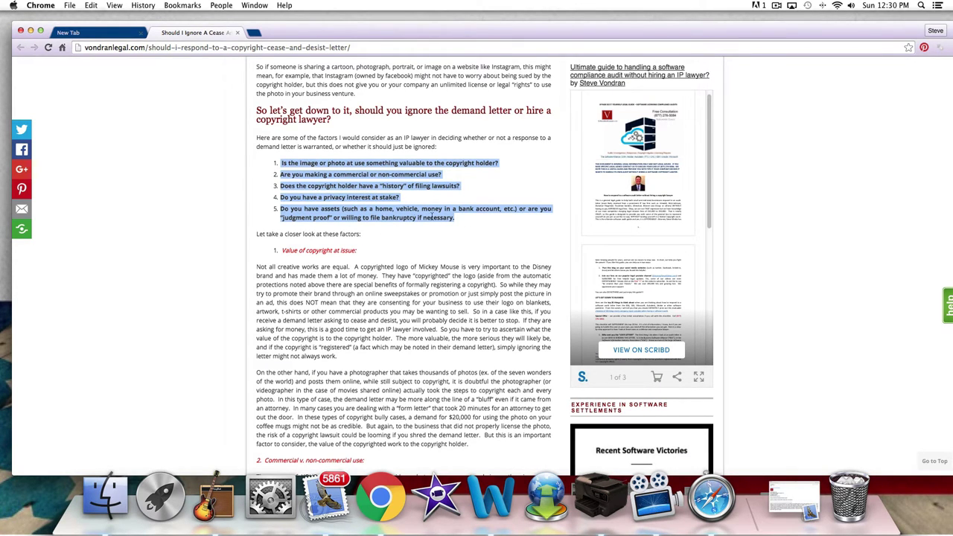
{"action": "left_click", "coordinate": [385, 218]}
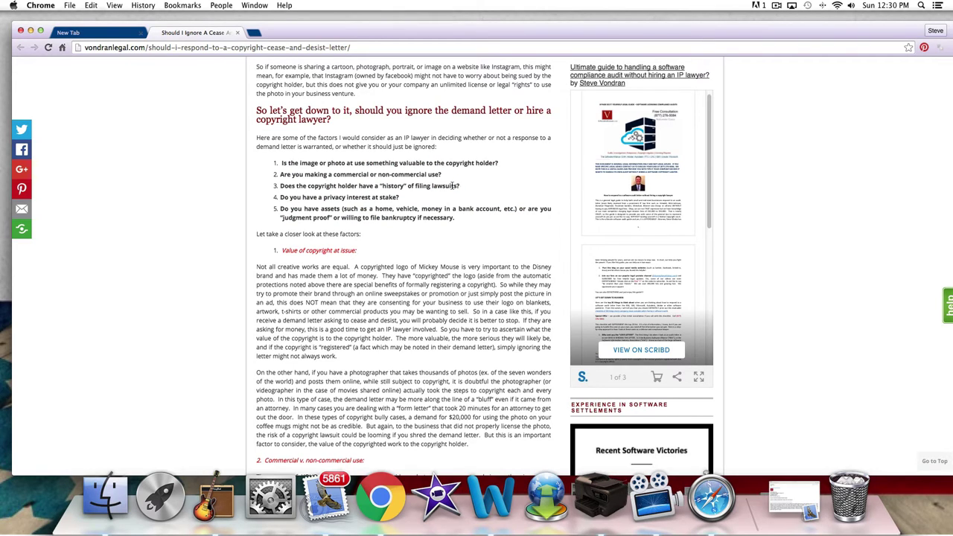
{"action": "left_click_drag", "start_coordinate": [462, 187], "coordinate": [280, 187]}
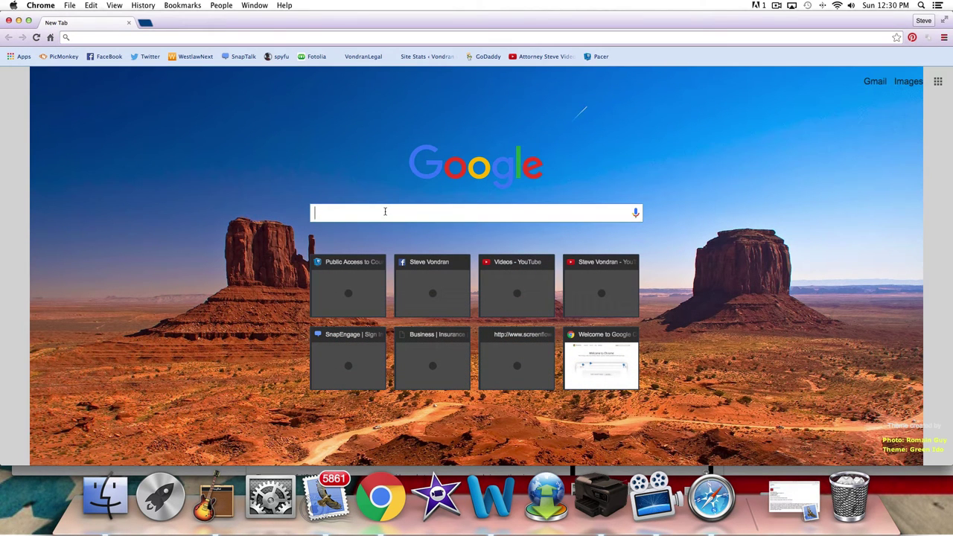
Google 'microsoft sue for illegal downloads' and skim the results.
{"action": "type", "text": "microsoft"}
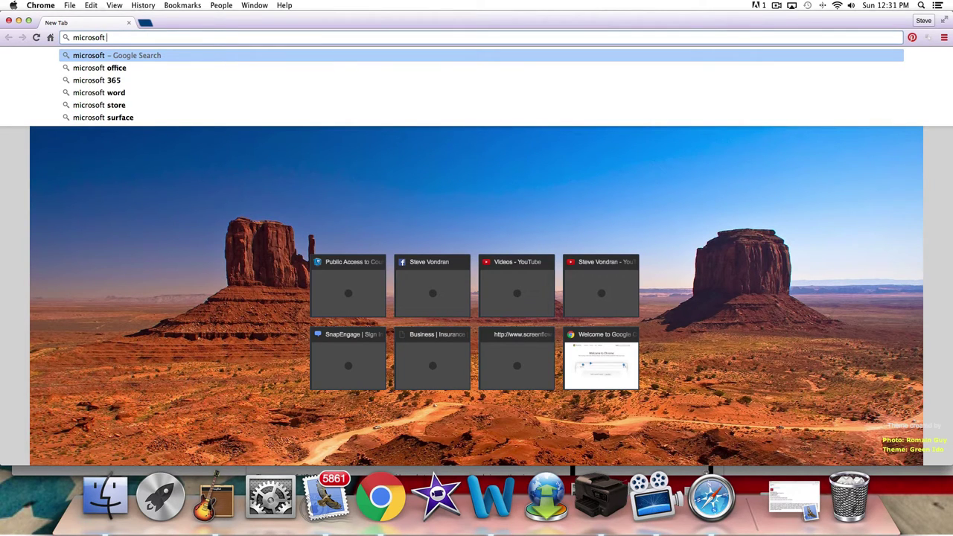
{"action": "type", "text": " su"}
{"action": "key", "text": "BackSpace"}
{"action": "key", "text": "BackSpace"}
{"action": "key", "text": "BackSpace"}
{"action": "type", "text": "sue for "}
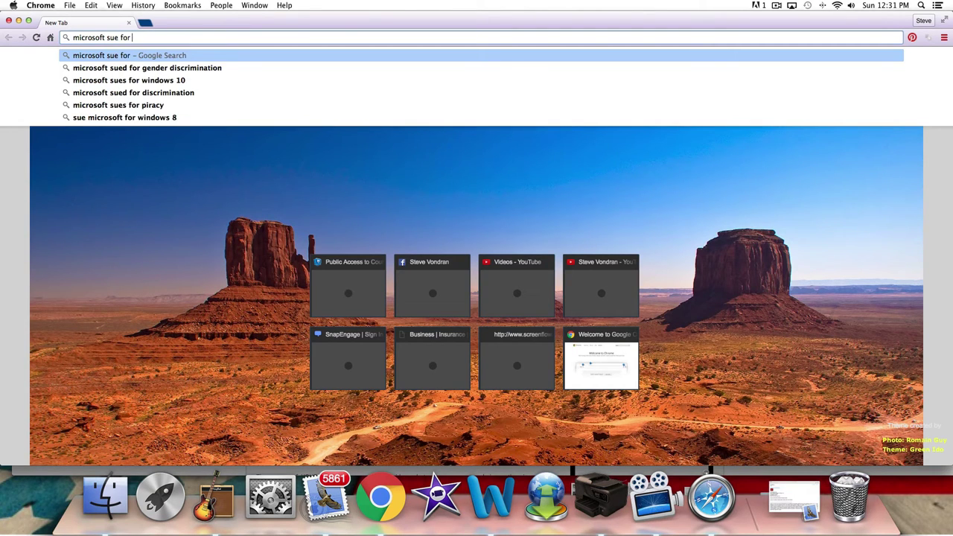
{"action": "type", "text": "illegal d"}
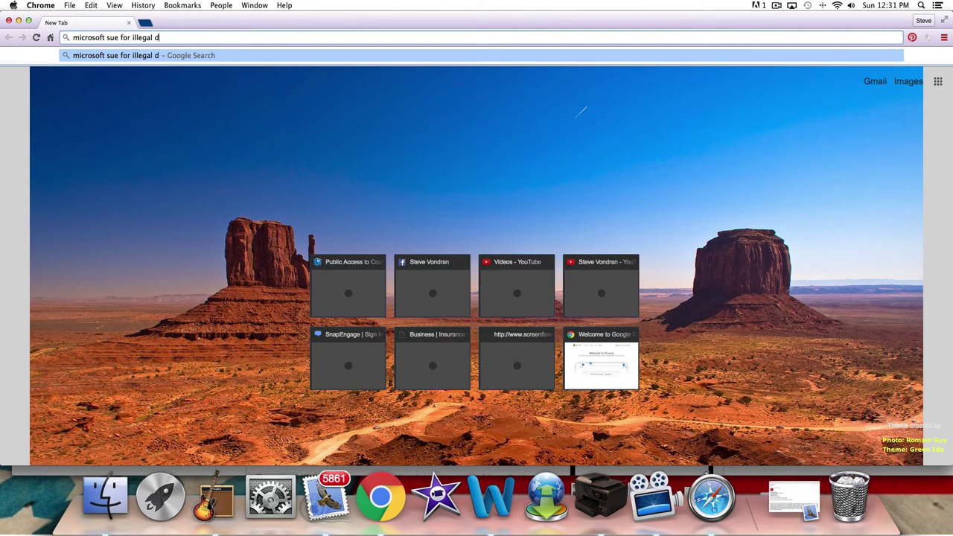
{"action": "type", "text": "ownad"}
{"action": "key", "text": "BackSpace"}
{"action": "key", "text": "BackSpace"}
{"action": "type", "text": "loads"}
{"action": "key", "text": "Return"}
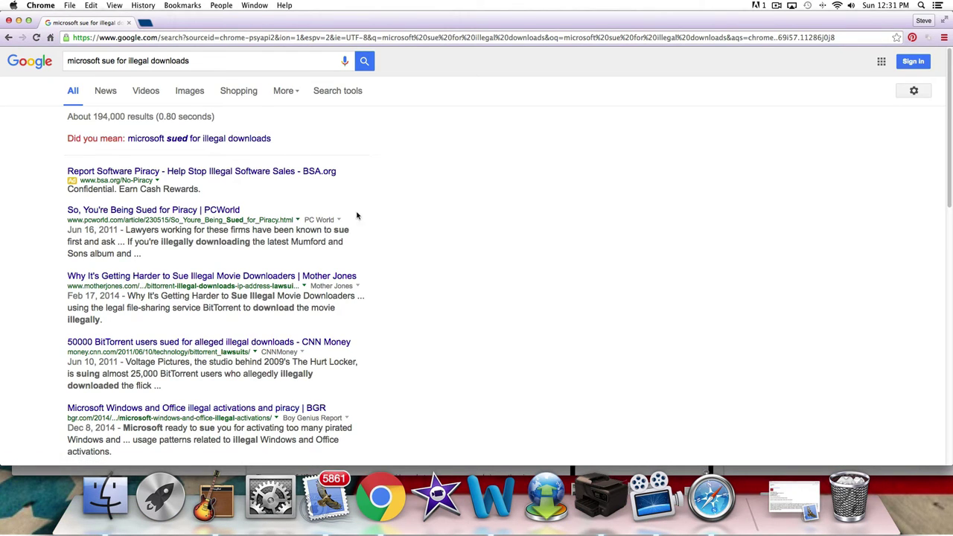
{"action": "scroll", "coordinate": [411, 245], "scroll_direction": "down", "scroll_amount": 2}
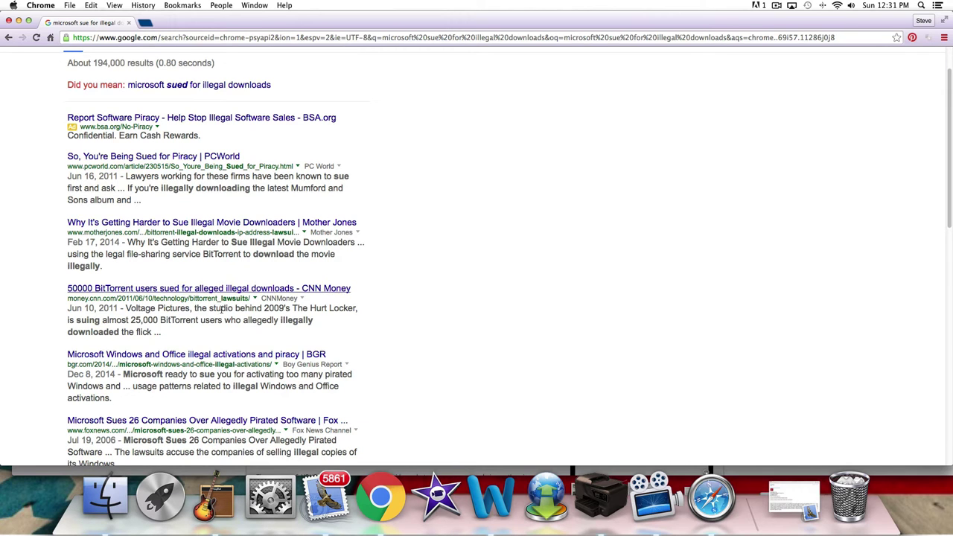
{"action": "scroll", "coordinate": [440, 283], "scroll_direction": "up", "scroll_amount": 2}
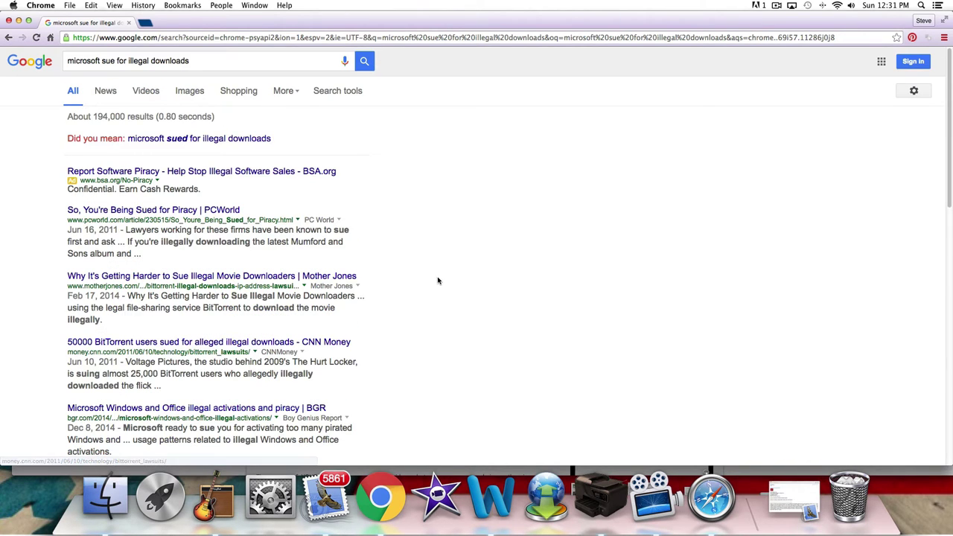
{"action": "left_click", "coordinate": [8, 20]}
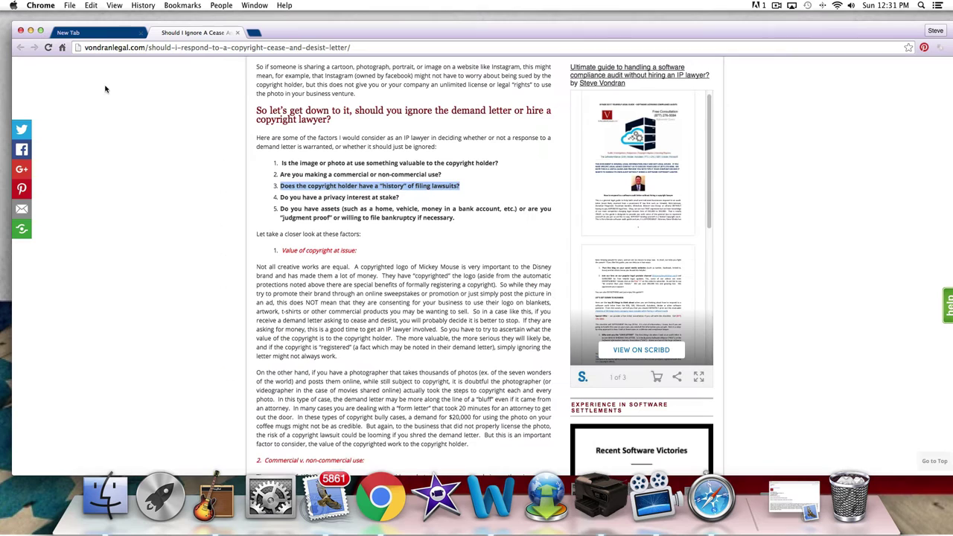
{"action": "key", "text": "super+n"}
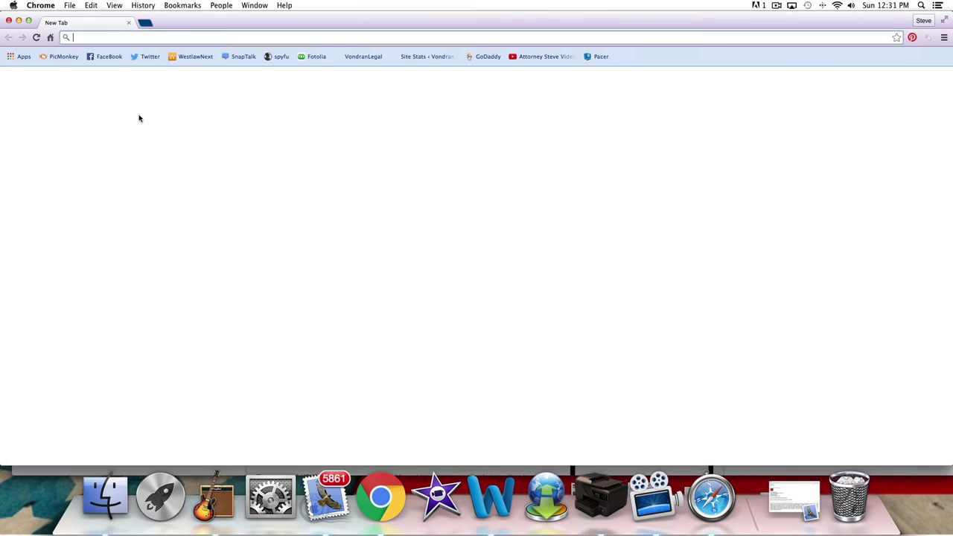
{"action": "left_click", "coordinate": [597, 57]}
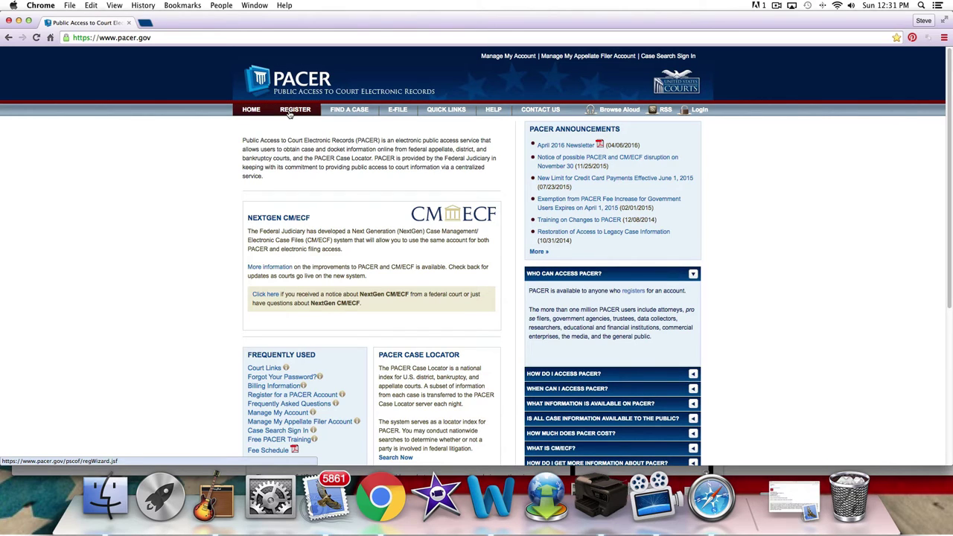
Go from the PACER home page to the Case Locator search across all courts.
{"action": "left_click", "coordinate": [291, 112]}
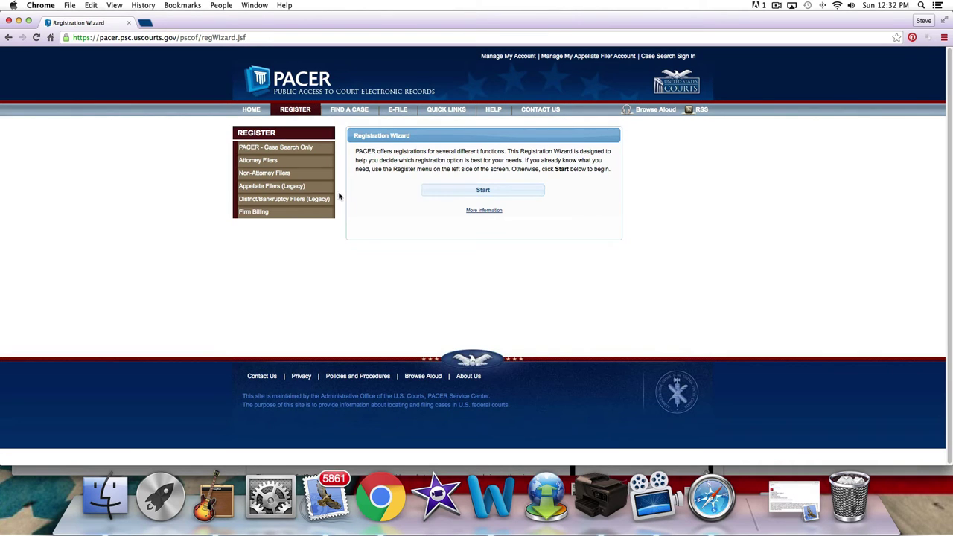
{"action": "left_click", "coordinate": [348, 110]}
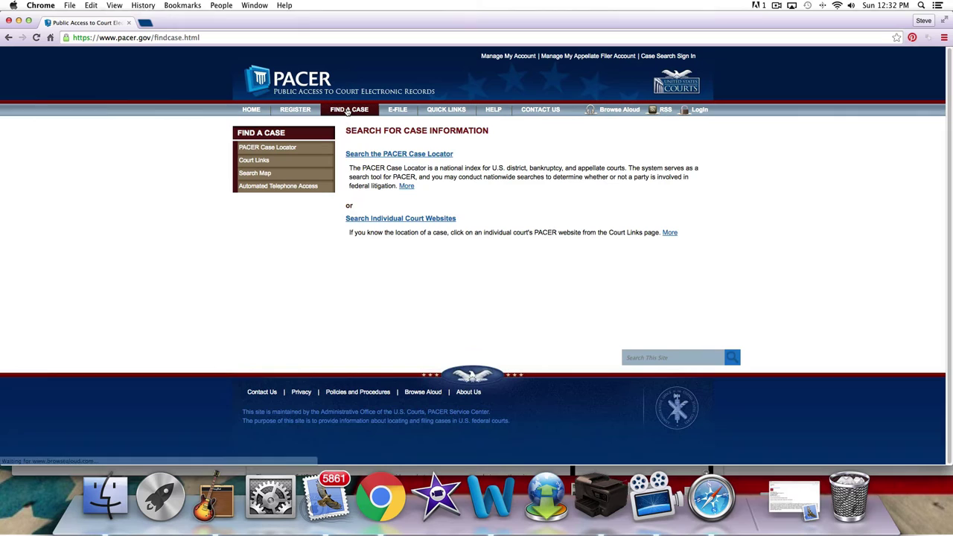
{"action": "left_click", "coordinate": [415, 154]}
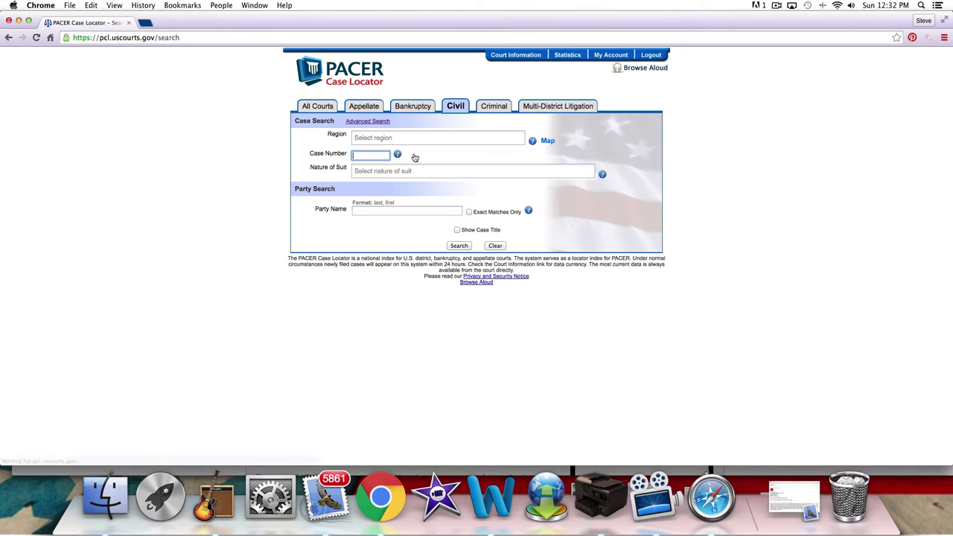
{"action": "left_click", "coordinate": [310, 112]}
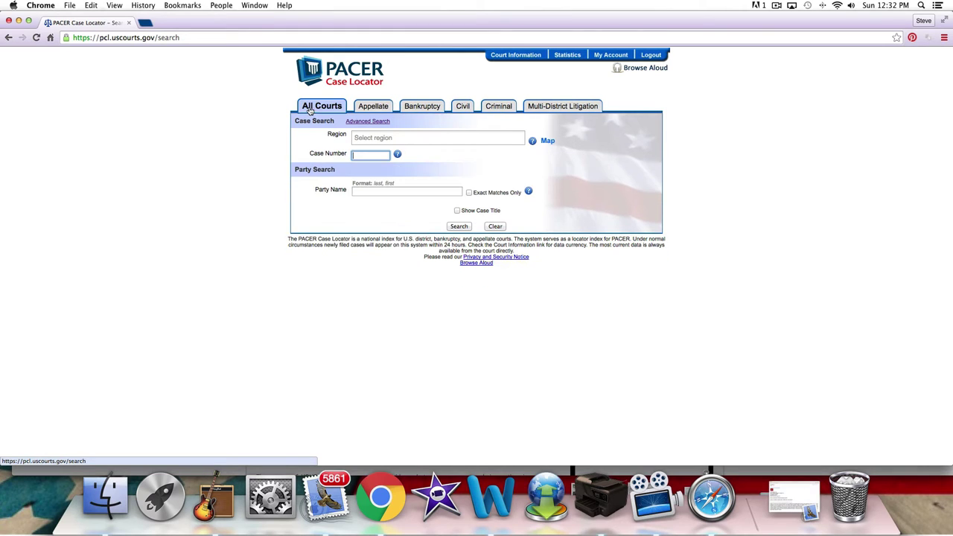
View the Appellate, Bankruptcy, Civil, Criminal and Multi-District Litigation forms, ending on Civil.
{"action": "left_click", "coordinate": [364, 110]}
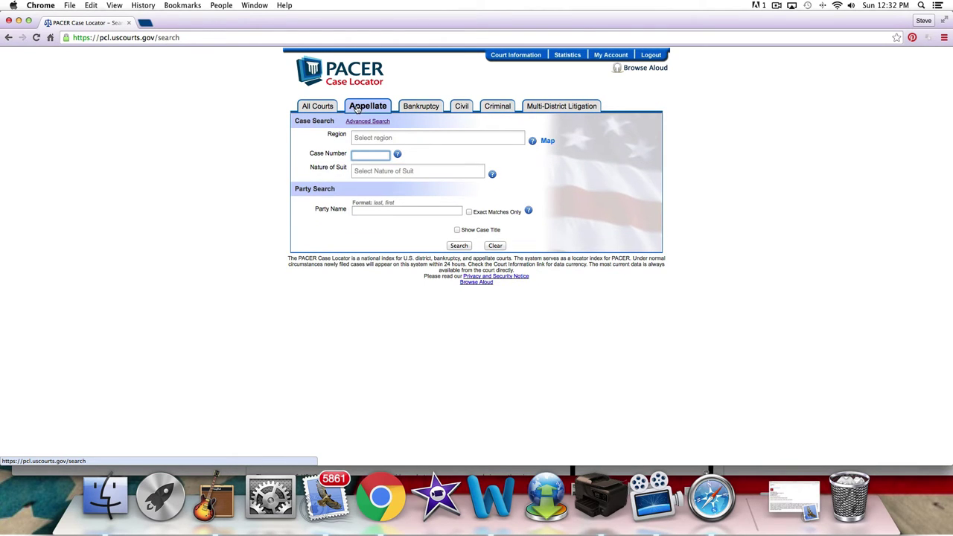
{"action": "left_click", "coordinate": [419, 111]}
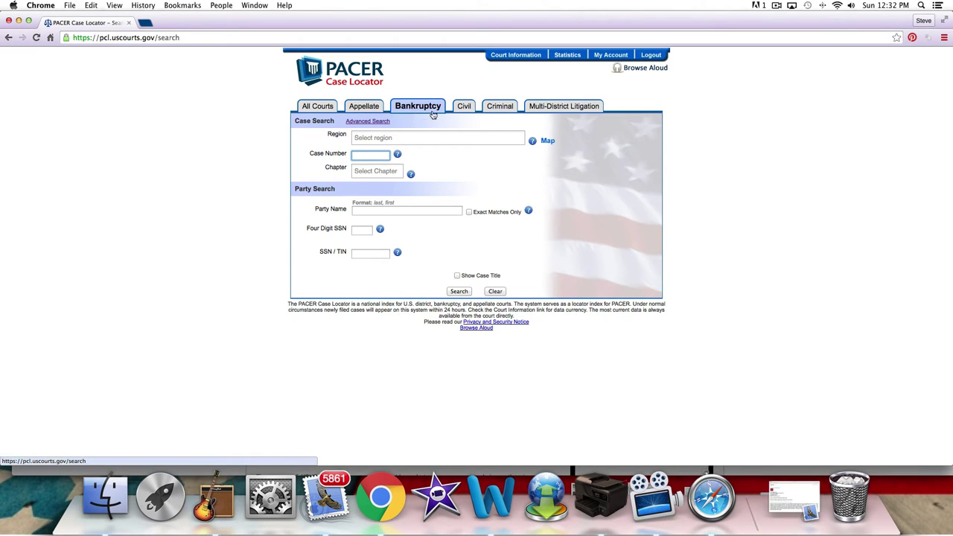
{"action": "left_click", "coordinate": [464, 108]}
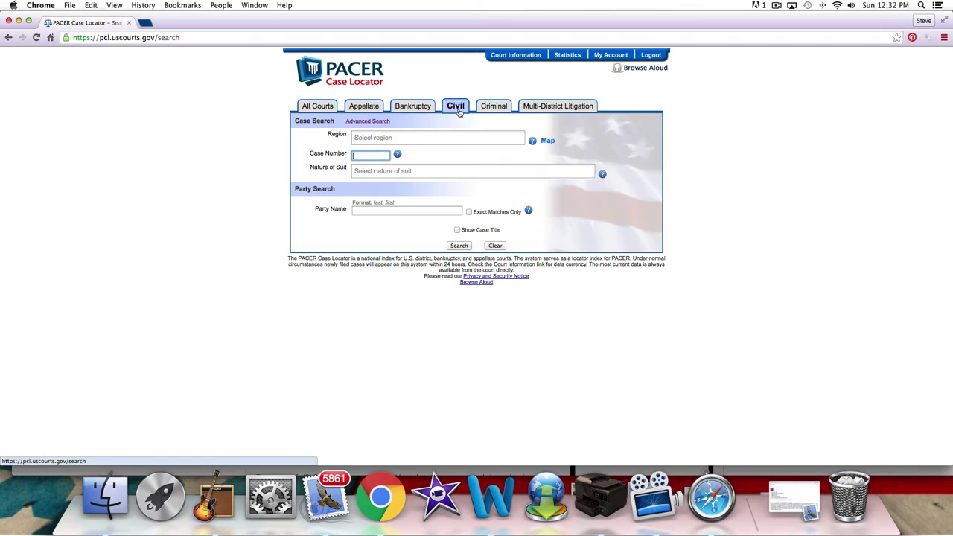
{"action": "left_click", "coordinate": [489, 108]}
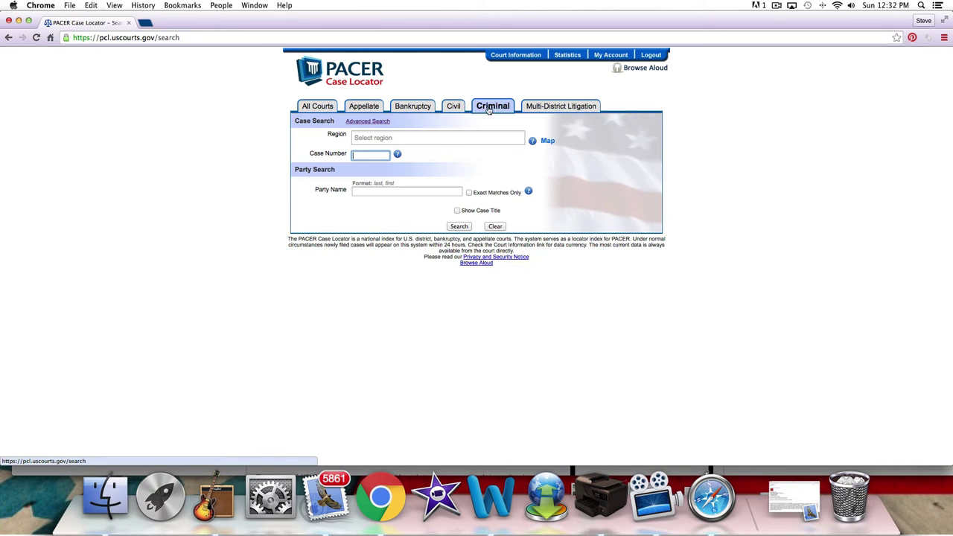
{"action": "left_click", "coordinate": [534, 109]}
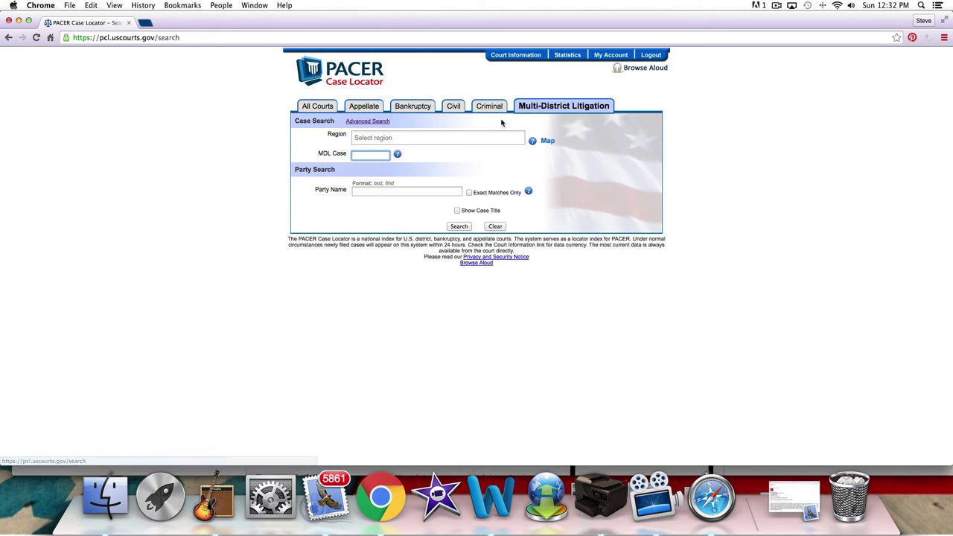
{"action": "left_click", "coordinate": [453, 108]}
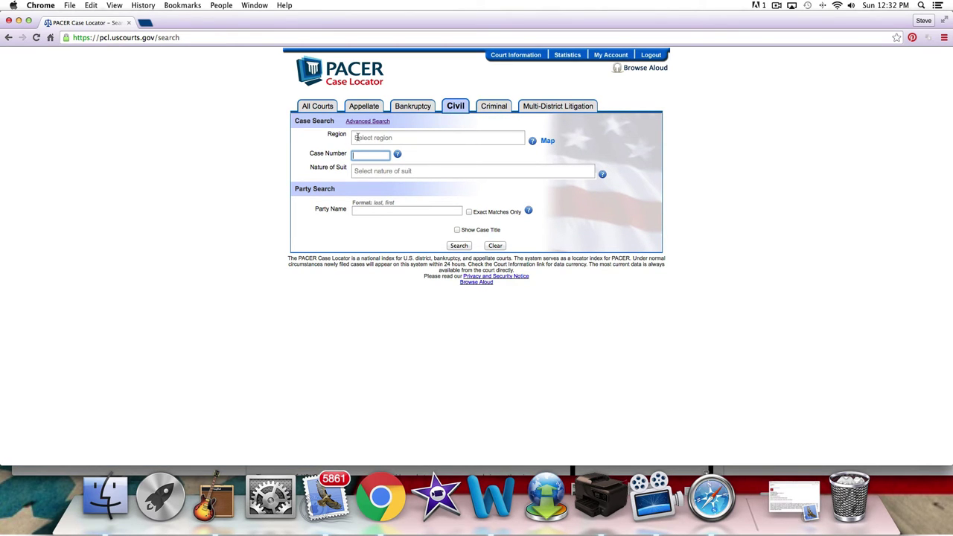
Set Nature of Suit to 820 Copyright.
{"action": "left_click", "coordinate": [387, 172]}
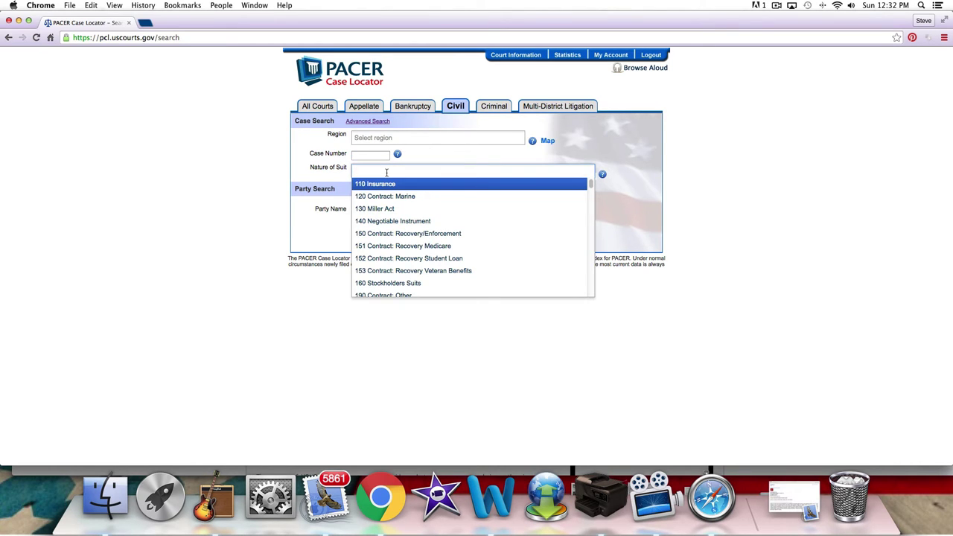
{"action": "type", "text": "copyrigh"}
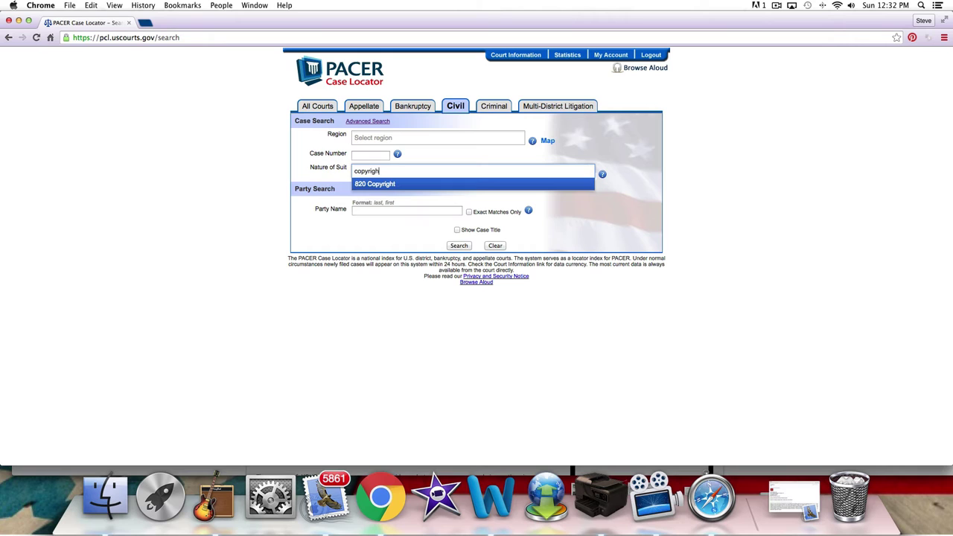
{"action": "type", "text": "t"}
{"action": "left_click", "coordinate": [379, 184]}
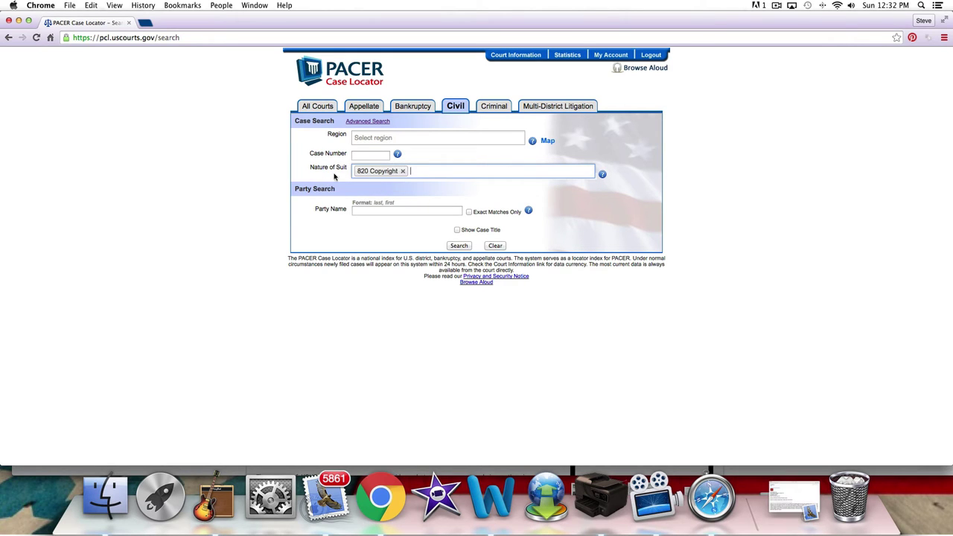
Enter microsoft as the Party Name, replacing an earlier entry.
{"action": "left_click", "coordinate": [386, 209]}
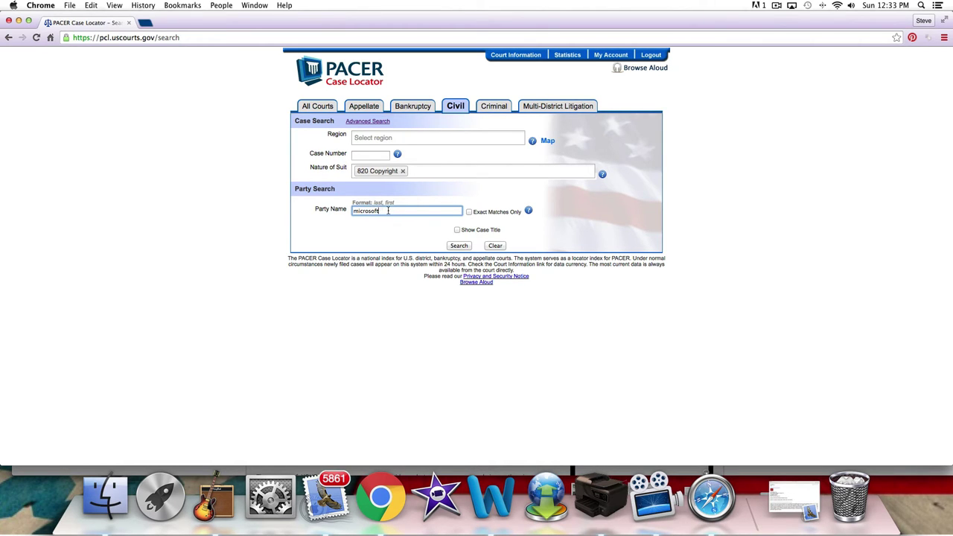
{"action": "left_click_drag", "start_coordinate": [388, 211], "coordinate": [315, 209]}
{"action": "type", "text": "jones, henry"}
{"action": "left_click_drag", "start_coordinate": [395, 211], "coordinate": [345, 210]}
{"action": "type", "text": "mic"}
Run the civil party search and scroll through the 1312 Microsoft copyright results.
{"action": "left_click", "coordinate": [458, 246]}
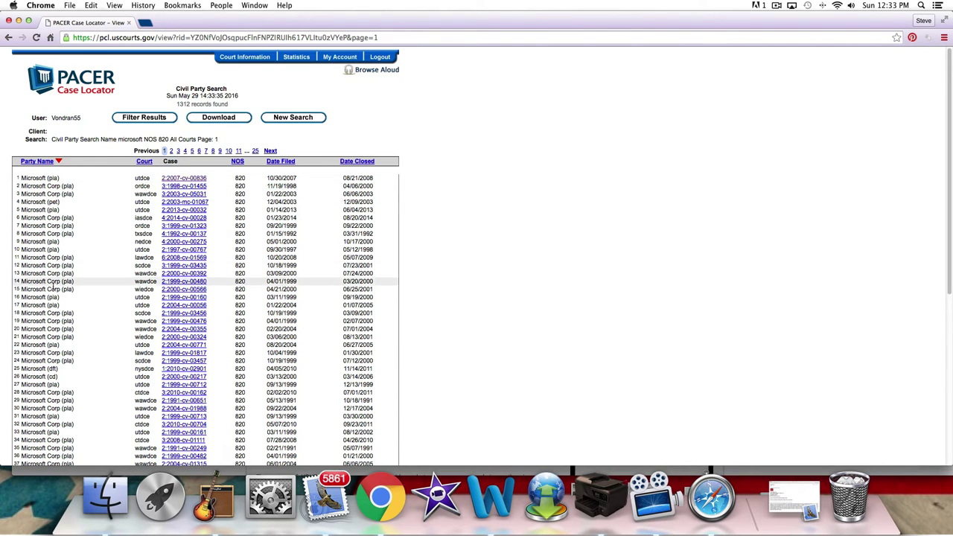
{"action": "scroll", "coordinate": [619, 221], "scroll_direction": "down", "scroll_amount": 3}
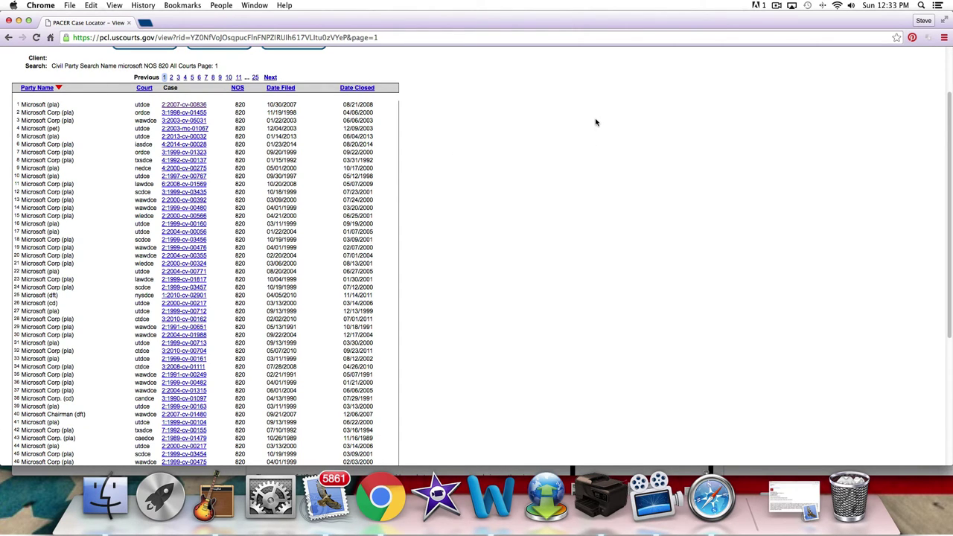
{"action": "scroll", "coordinate": [596, 122], "scroll_direction": "up", "scroll_amount": 1}
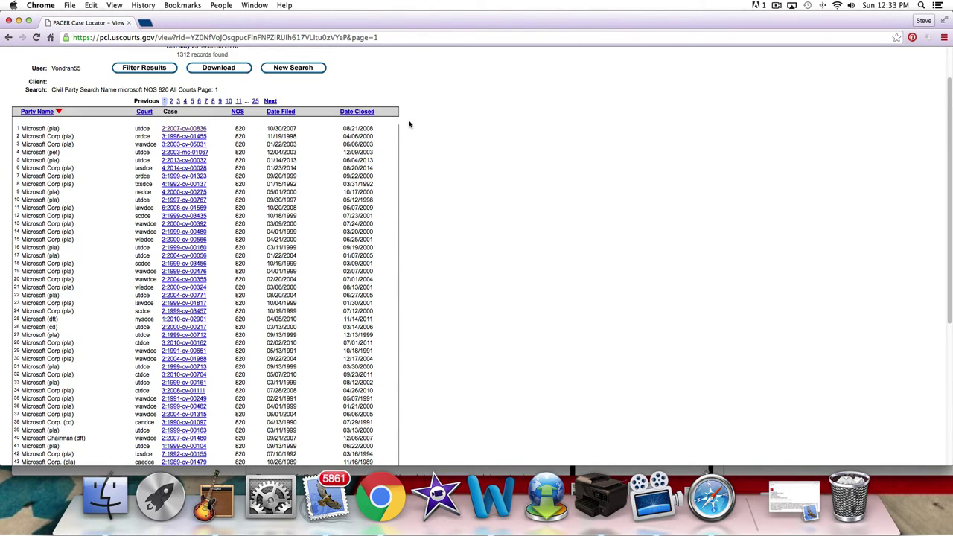
Open case 2:2007-cv-00836 Microsoft v. Marshall and run its History/Documents query.
{"action": "left_click", "coordinate": [180, 130]}
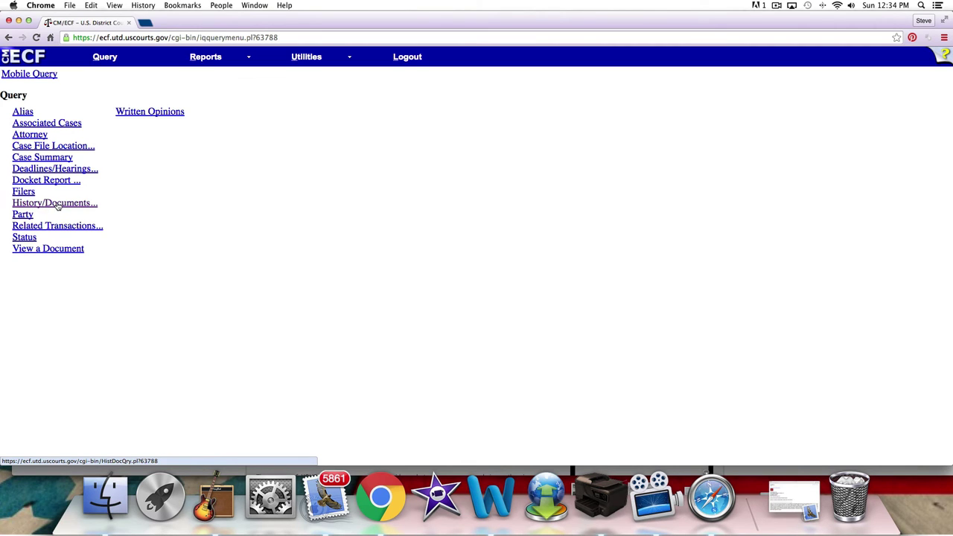
{"action": "left_click", "coordinate": [57, 204]}
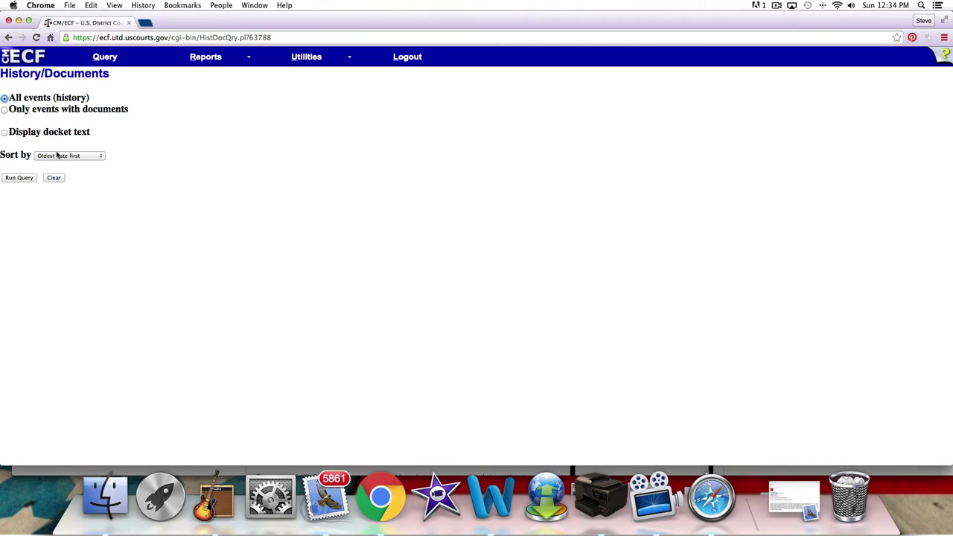
{"action": "left_click", "coordinate": [20, 179]}
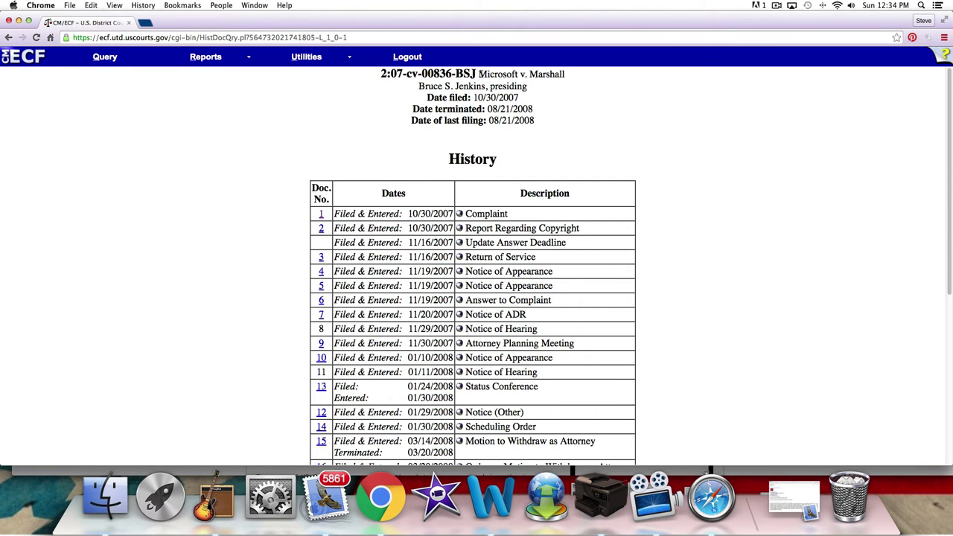
Highlight the case number, title and filing year, then scroll through all docket entries.
{"action": "left_click_drag", "start_coordinate": [479, 74], "coordinate": [581, 70]}
{"action": "left_click", "coordinate": [592, 112]}
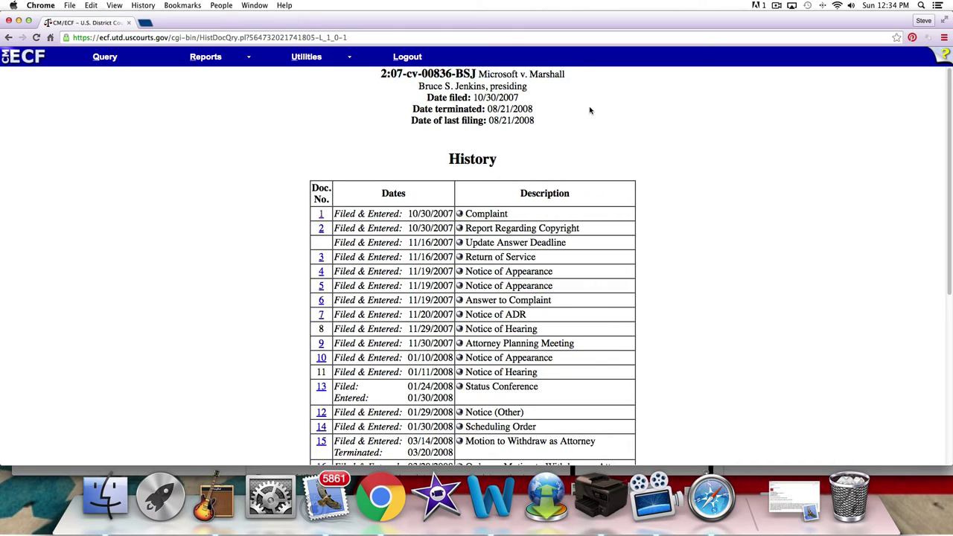
{"action": "left_click_drag", "start_coordinate": [499, 99], "coordinate": [538, 96]}
{"action": "left_click", "coordinate": [529, 114]}
{"action": "scroll", "coordinate": [783, 224], "scroll_direction": "down", "scroll_amount": 5}
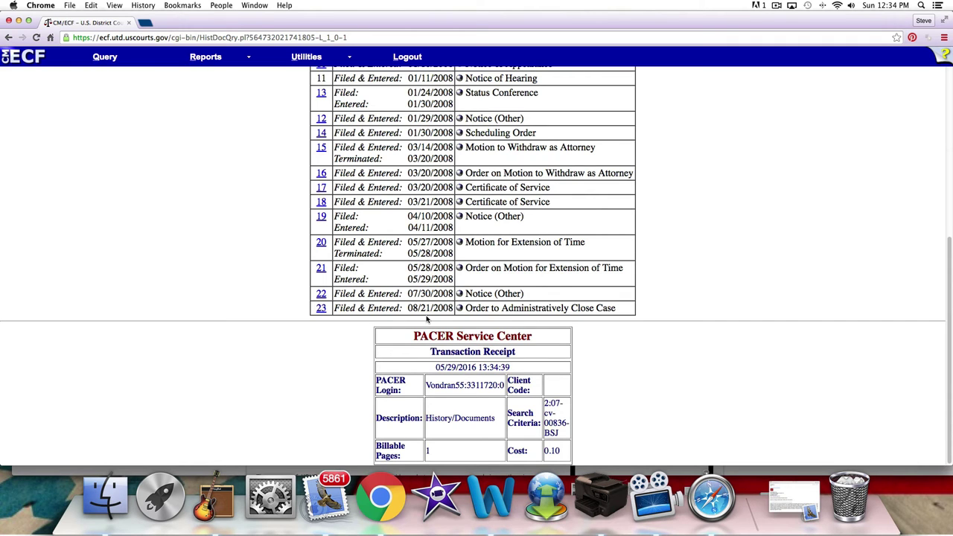
{"action": "scroll", "coordinate": [498, 306], "scroll_direction": "up", "scroll_amount": 1}
{"action": "scroll", "coordinate": [497, 302], "scroll_direction": "up", "scroll_amount": 1}
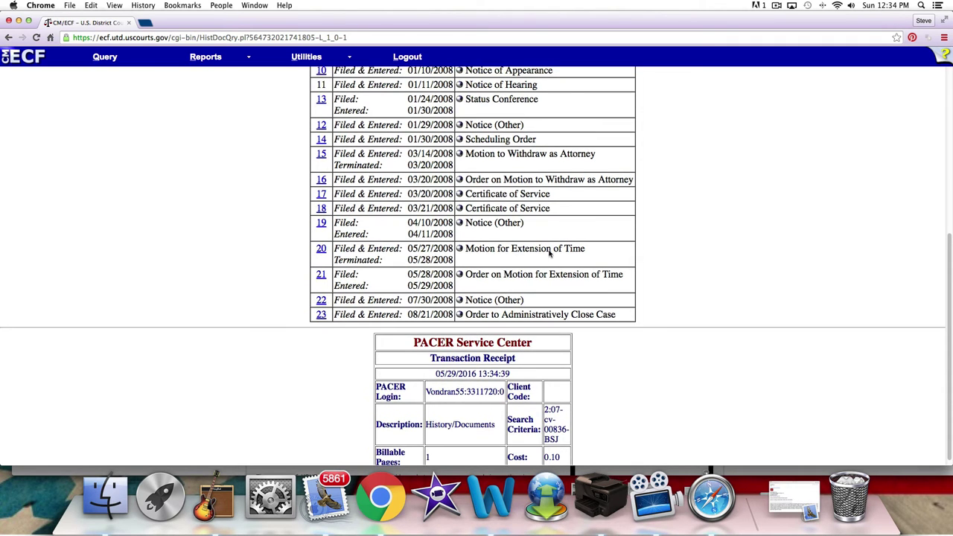
{"action": "scroll", "coordinate": [551, 245], "scroll_direction": "up", "scroll_amount": 3}
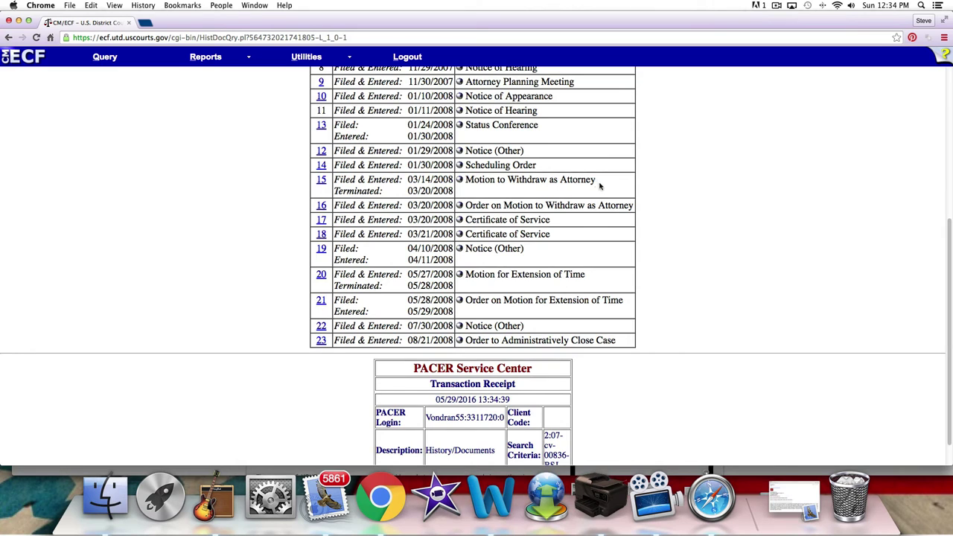
{"action": "scroll", "coordinate": [563, 190], "scroll_direction": "up", "scroll_amount": 5}
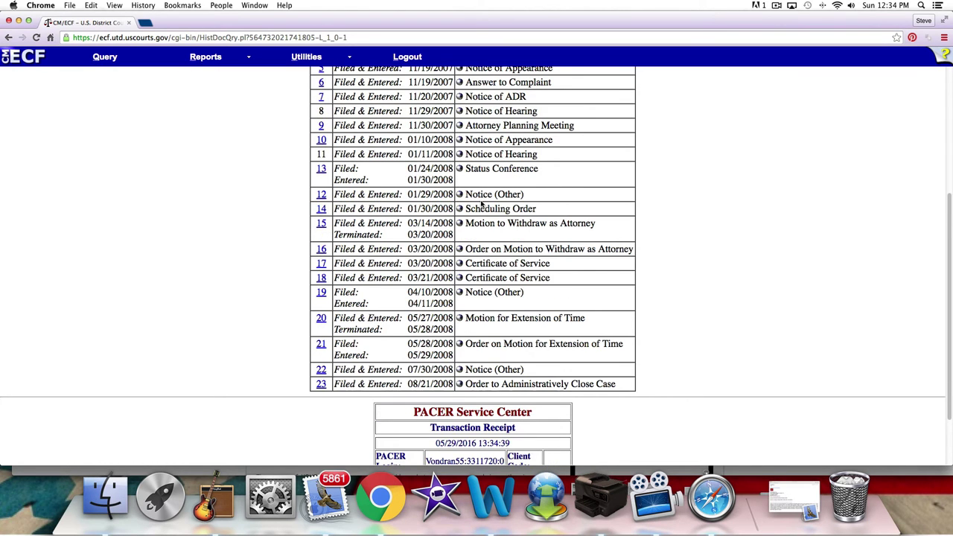
{"action": "scroll", "coordinate": [566, 206], "scroll_direction": "up", "scroll_amount": 15}
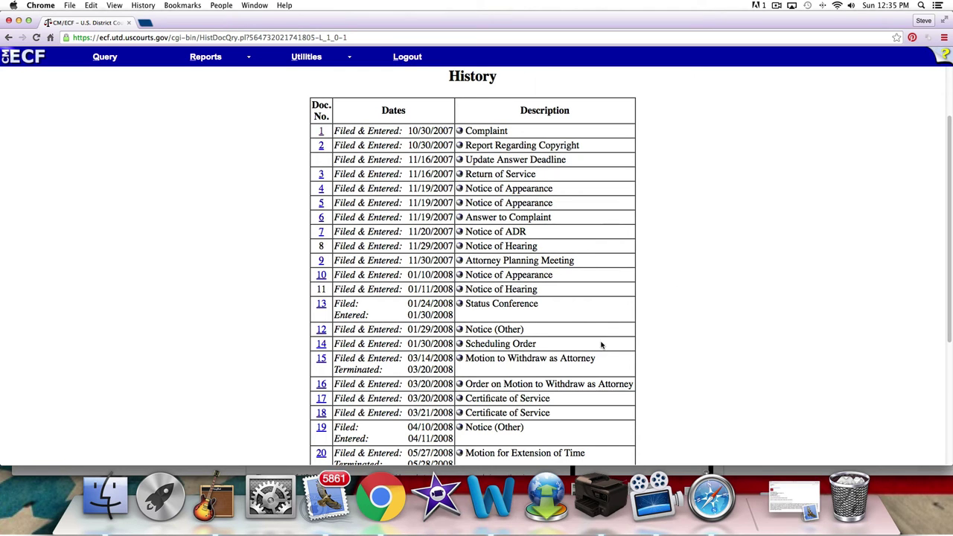
{"action": "scroll", "coordinate": [650, 219], "scroll_direction": "down", "scroll_amount": 1}
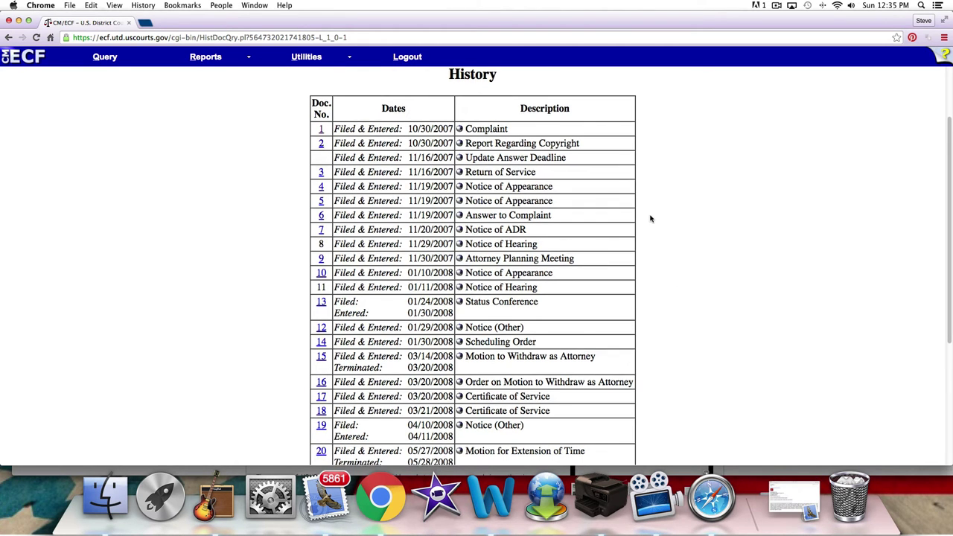
{"action": "scroll", "coordinate": [651, 218], "scroll_direction": "down", "scroll_amount": 3}
{"action": "scroll", "coordinate": [650, 218], "scroll_direction": "down", "scroll_amount": 5}
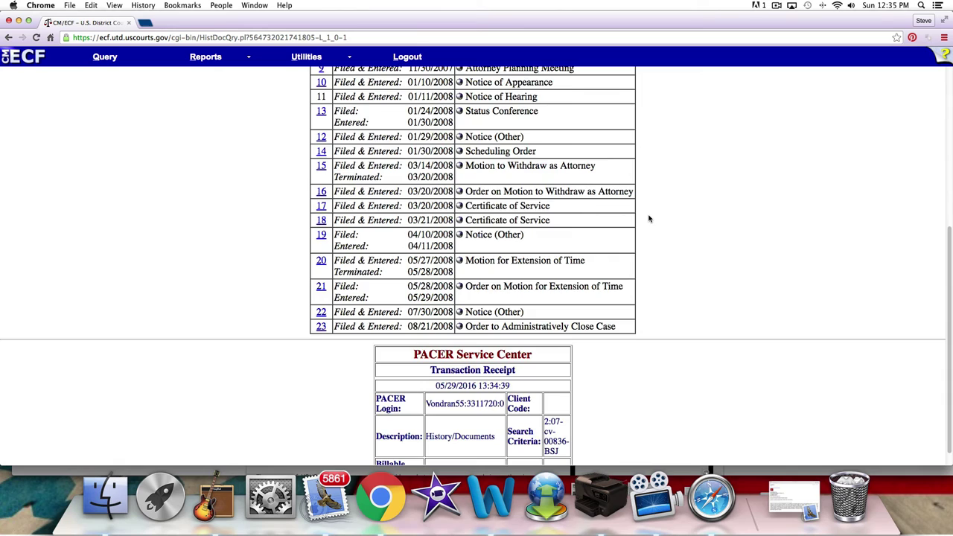
{"action": "scroll", "coordinate": [649, 219], "scroll_direction": "up", "scroll_amount": 10}
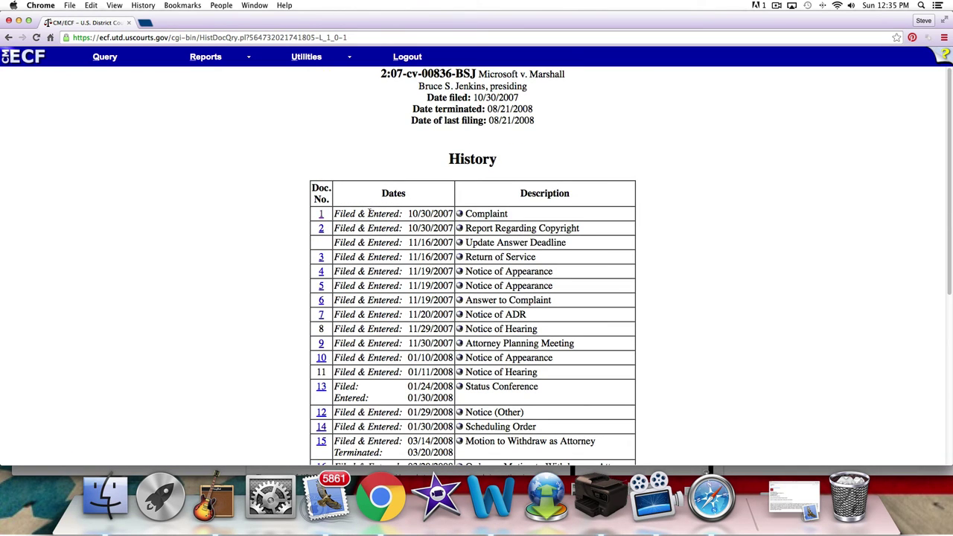
Open Doc. No. 1's menu, note the 20-page complaint, and request that main document.
{"action": "left_click", "coordinate": [321, 215]}
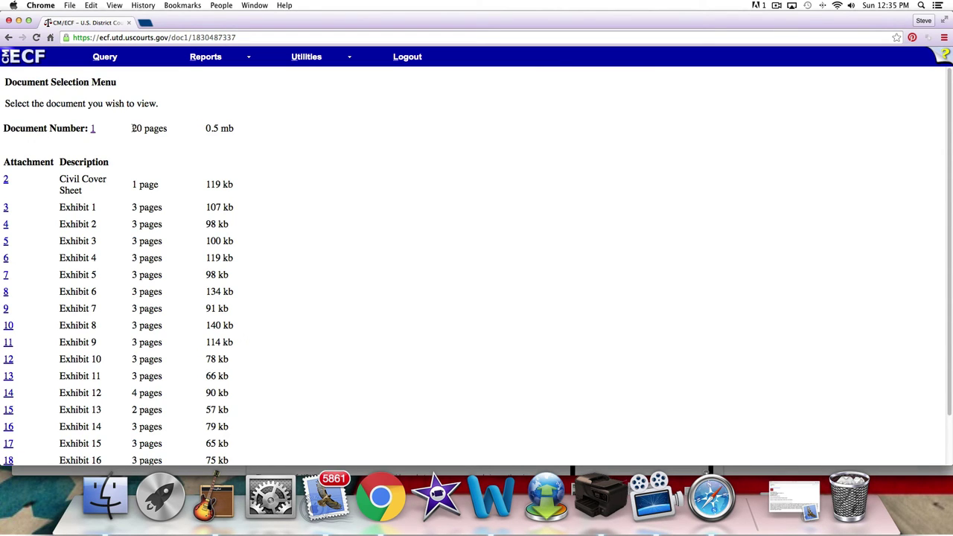
{"action": "left_click_drag", "start_coordinate": [132, 128], "coordinate": [165, 125]}
{"action": "left_click", "coordinate": [326, 151]}
{"action": "scroll", "coordinate": [349, 149], "scroll_direction": "down", "scroll_amount": 2}
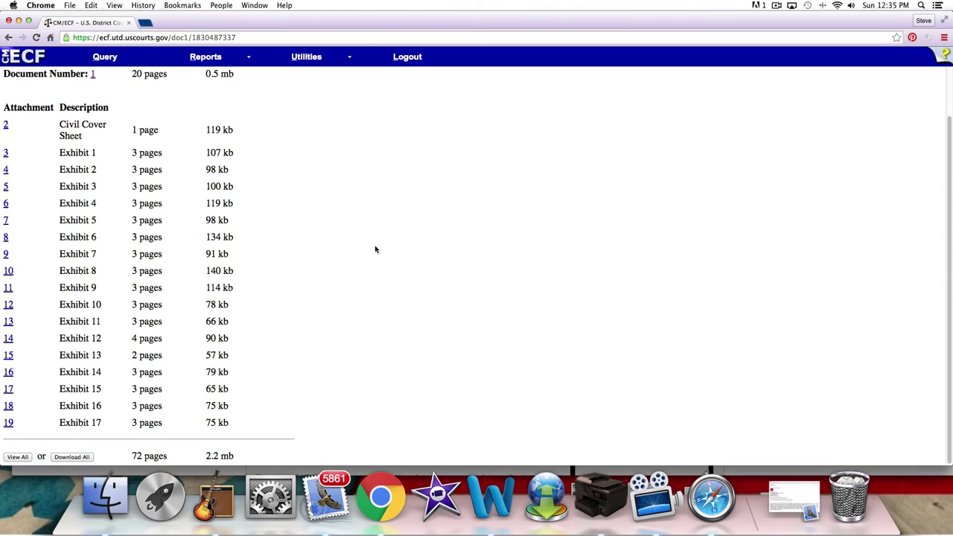
{"action": "scroll", "coordinate": [377, 250], "scroll_direction": "up", "scroll_amount": 2}
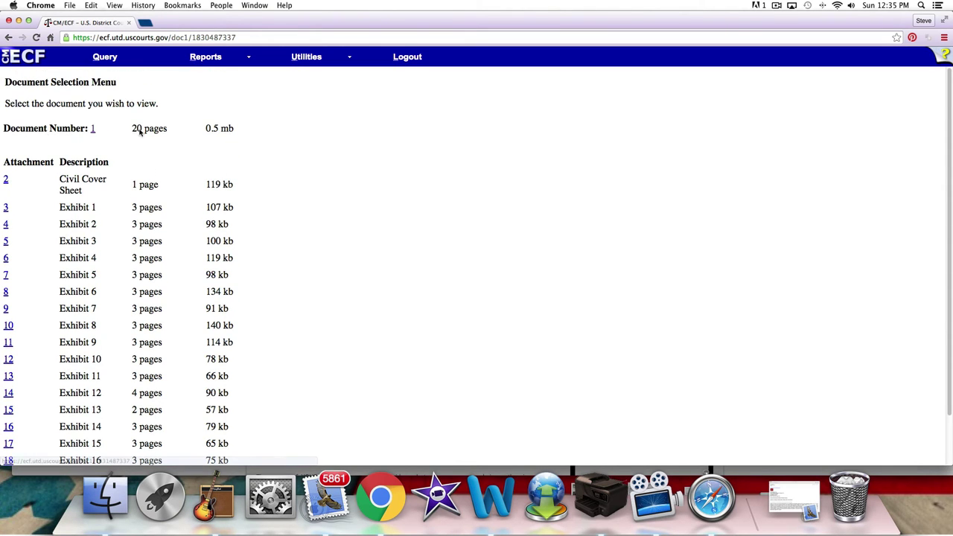
{"action": "left_click", "coordinate": [91, 130]}
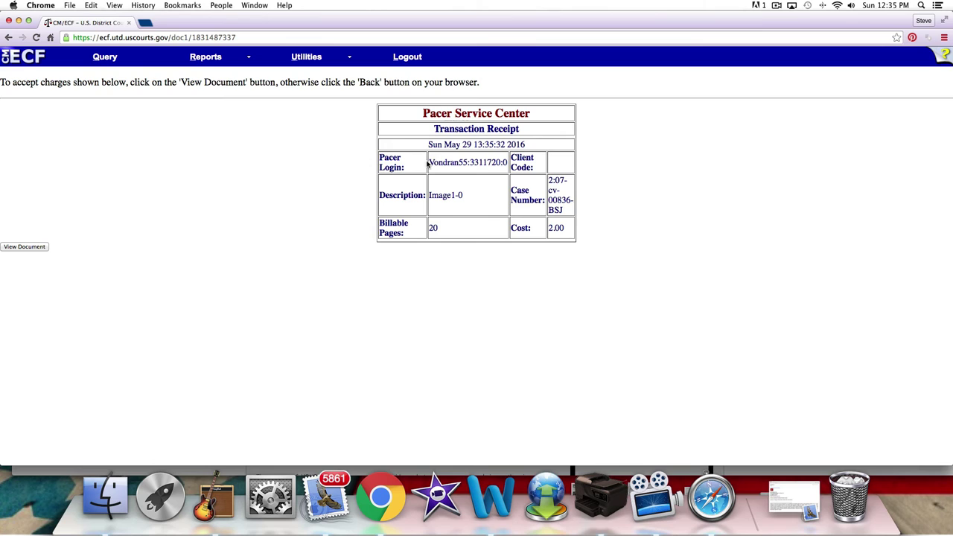
Check the receipt's login, 20 billable pages and 2.00 cost, then view the complaint.
{"action": "left_click_drag", "start_coordinate": [433, 162], "coordinate": [501, 159]}
{"action": "left_click_drag", "start_coordinate": [427, 232], "coordinate": [491, 236]}
{"action": "double_click", "coordinate": [560, 229]}
{"action": "left_click", "coordinate": [320, 225]}
{"action": "left_click", "coordinate": [41, 248]}
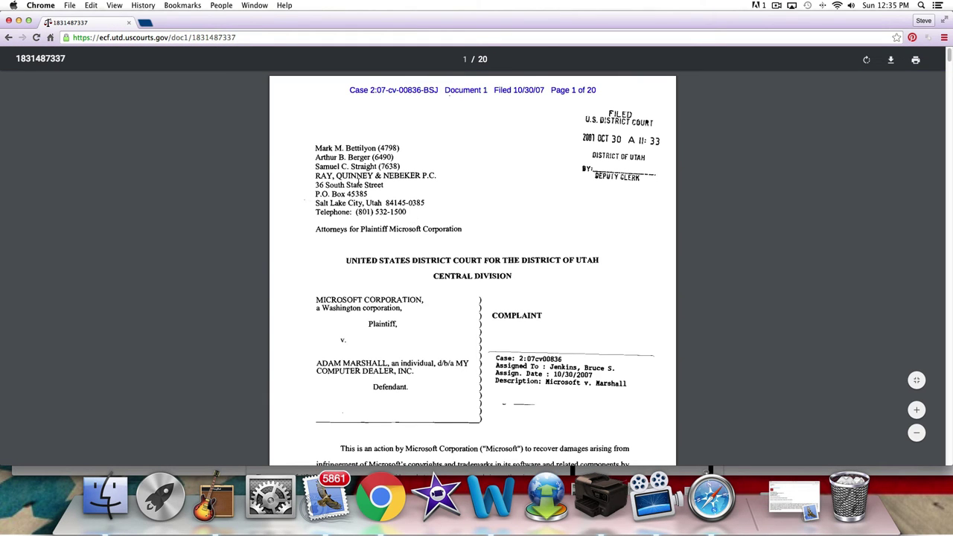
{"action": "left_click_drag", "start_coordinate": [438, 175], "coordinate": [313, 177]}
{"action": "left_click_drag", "start_coordinate": [325, 211], "coordinate": [438, 209]}
{"action": "left_click", "coordinate": [319, 202]}
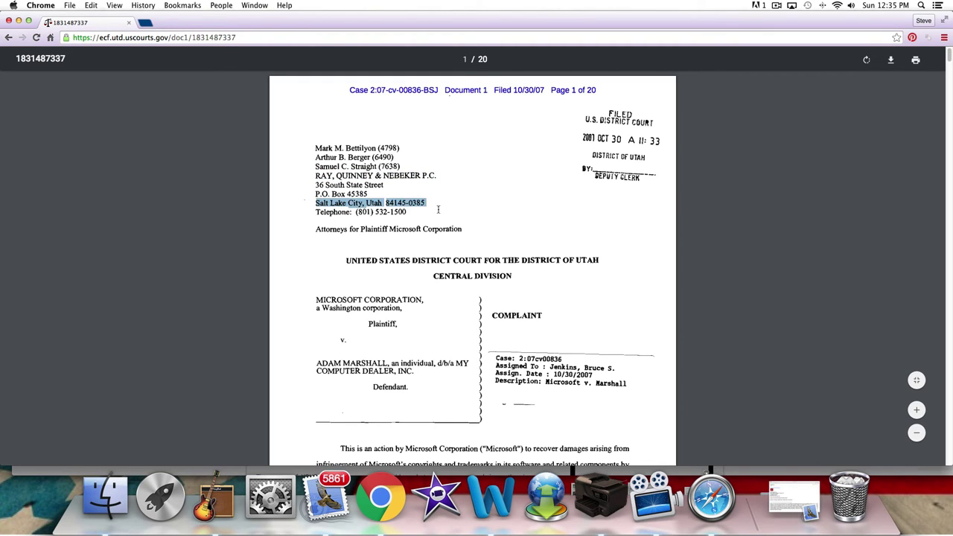
{"action": "left_click", "coordinate": [438, 210]}
{"action": "left_click_drag", "start_coordinate": [361, 229], "coordinate": [507, 225]}
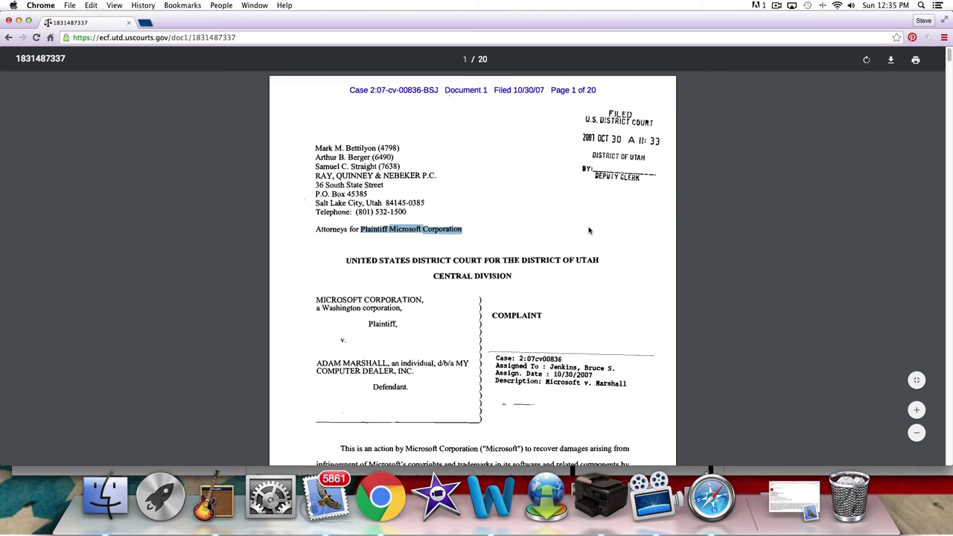
{"action": "scroll", "coordinate": [588, 230], "scroll_direction": "down", "scroll_amount": 2}
{"action": "scroll", "coordinate": [577, 215], "scroll_direction": "down", "scroll_amount": 2}
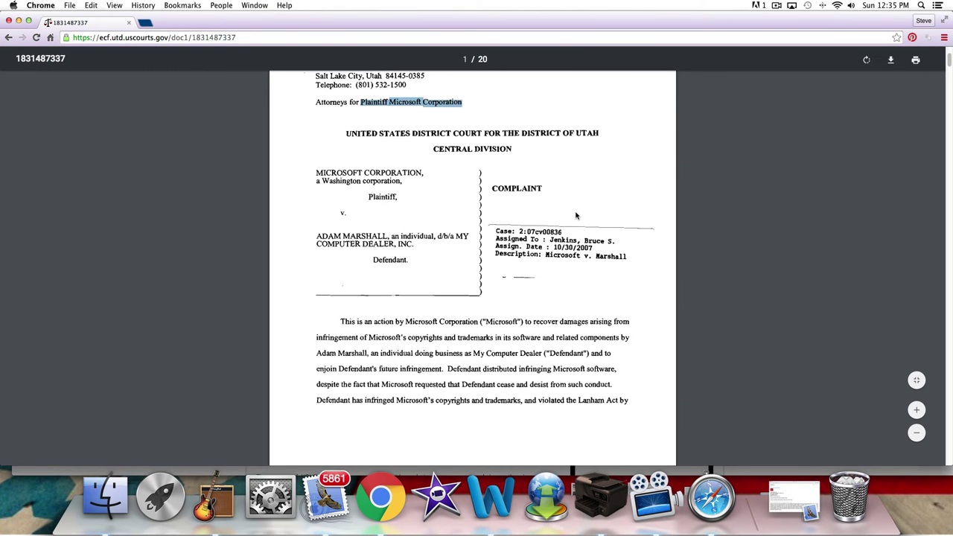
{"action": "scroll", "coordinate": [577, 216], "scroll_direction": "down", "scroll_amount": 3}
{"action": "scroll", "coordinate": [540, 170], "scroll_direction": "up", "scroll_amount": 2}
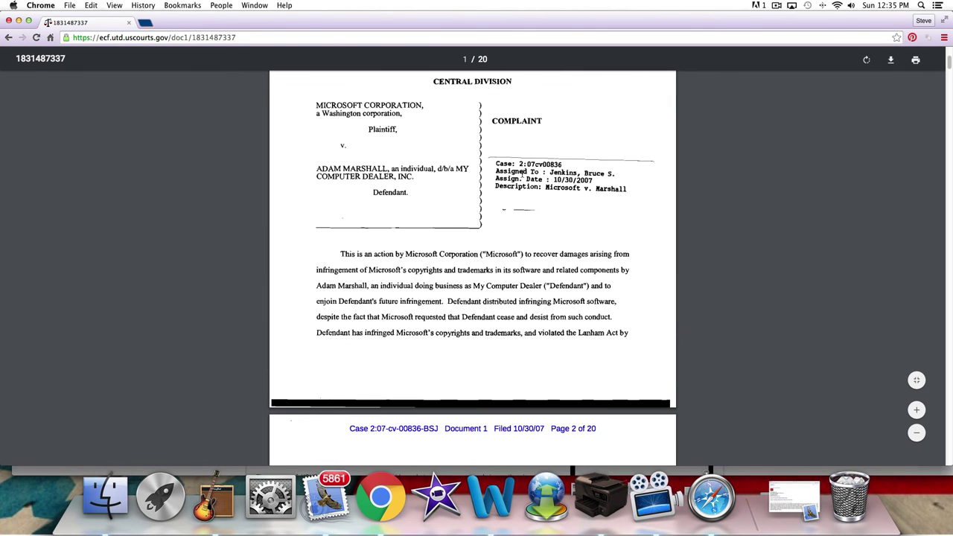
{"action": "scroll", "coordinate": [520, 255], "scroll_direction": "down", "scroll_amount": 1}
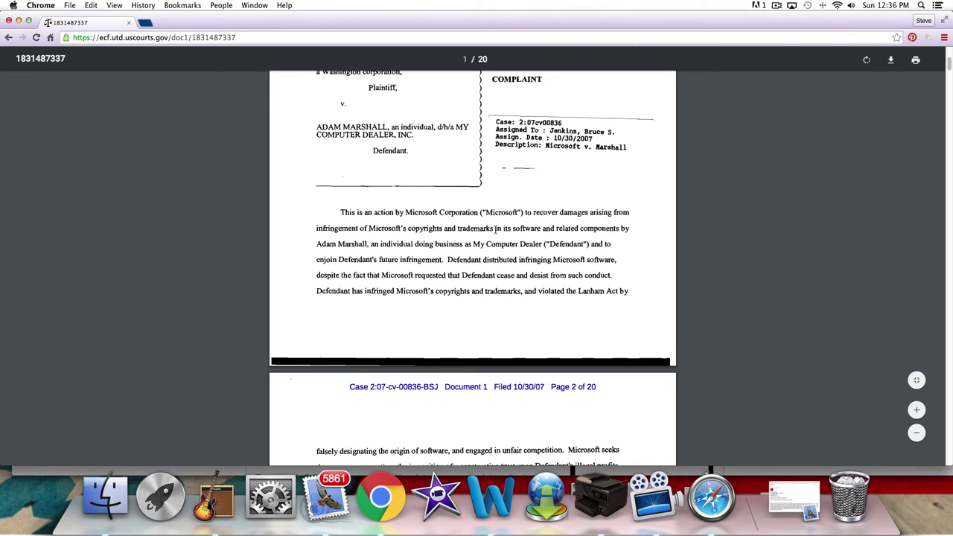
Highlight part of the opening infringement paragraph, then scroll through the complaint's early pages.
{"action": "left_click_drag", "start_coordinate": [496, 229], "coordinate": [507, 246]}
{"action": "left_click", "coordinate": [499, 246]}
{"action": "scroll", "coordinate": [501, 246], "scroll_direction": "down", "scroll_amount": 10}
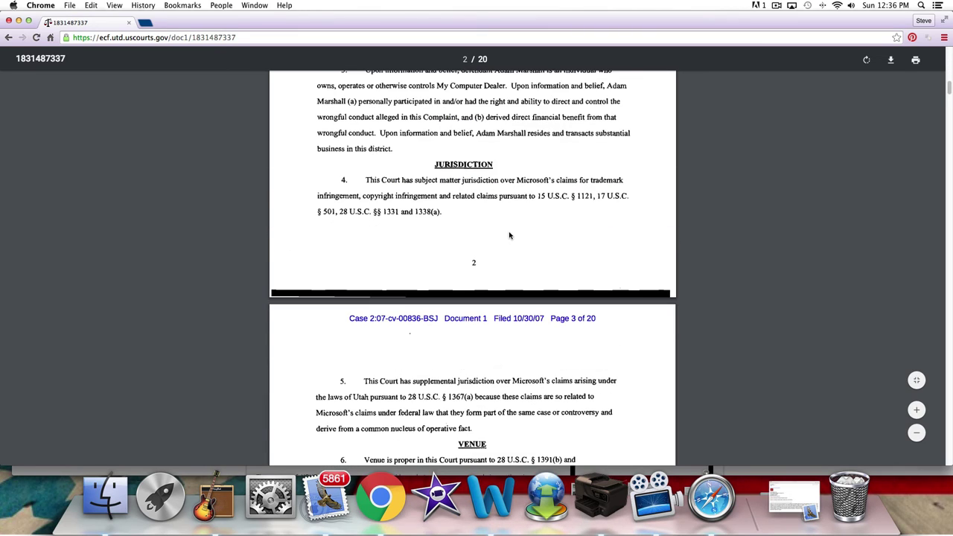
{"action": "scroll", "coordinate": [511, 242], "scroll_direction": "up", "scroll_amount": 5}
{"action": "scroll", "coordinate": [511, 236], "scroll_direction": "down", "scroll_amount": 4}
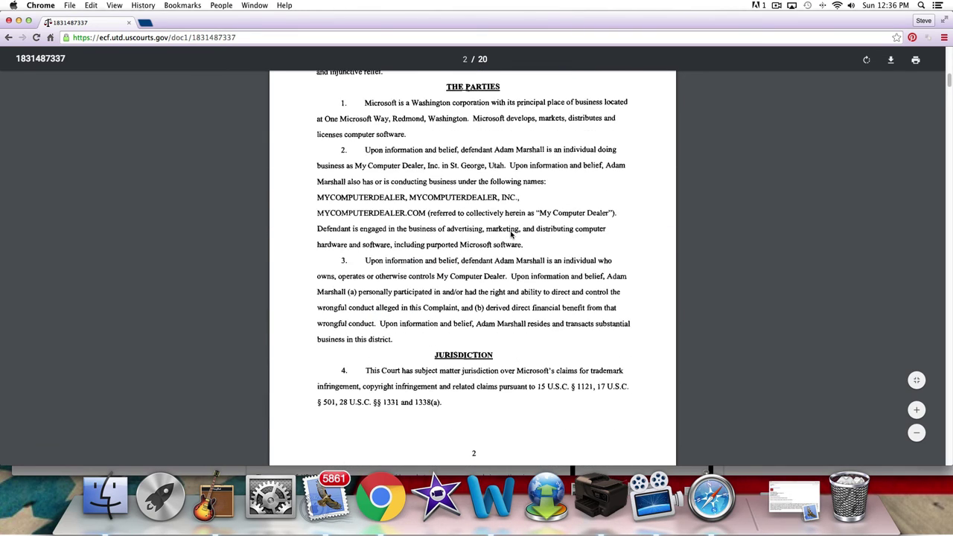
{"action": "scroll", "coordinate": [511, 233], "scroll_direction": "down", "scroll_amount": 6}
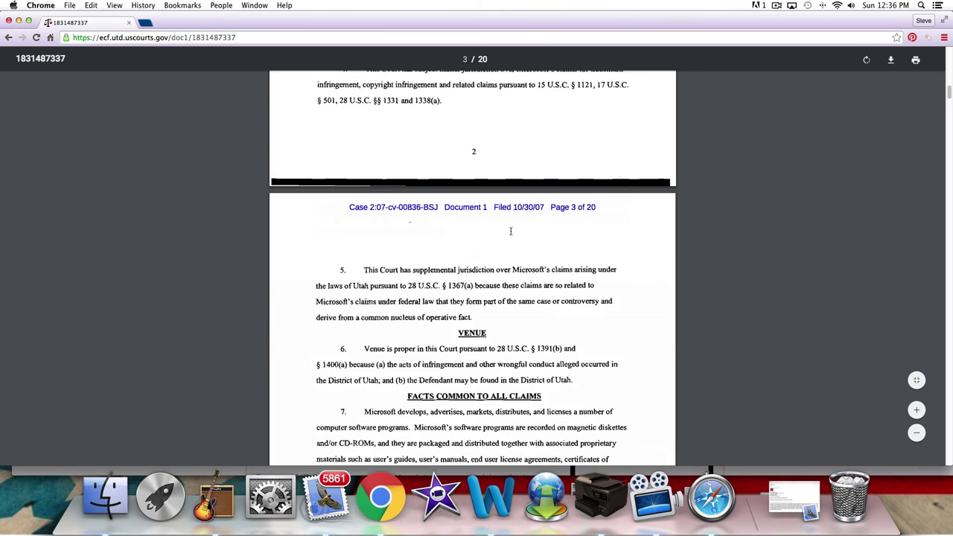
{"action": "scroll", "coordinate": [511, 232], "scroll_direction": "down", "scroll_amount": 2}
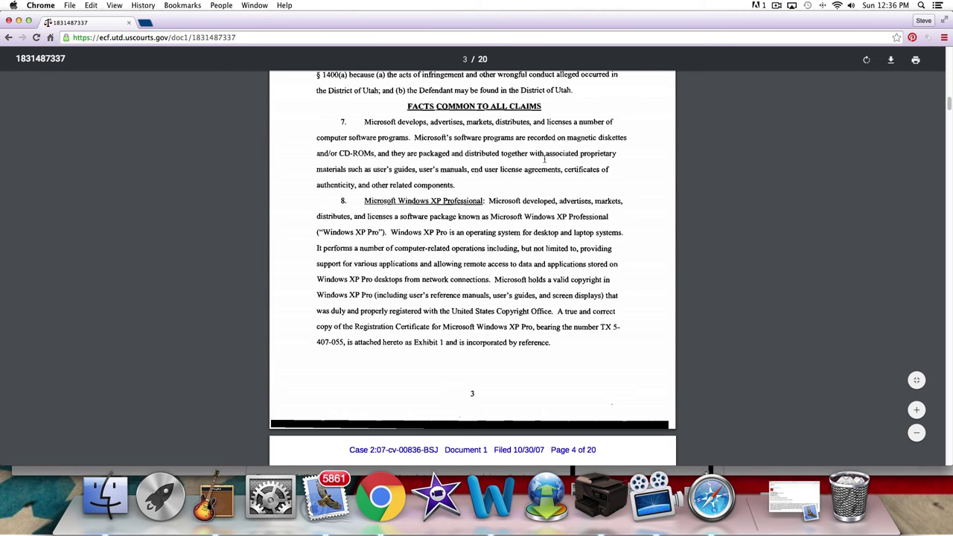
{"action": "scroll", "coordinate": [484, 215], "scroll_direction": "down", "scroll_amount": 1}
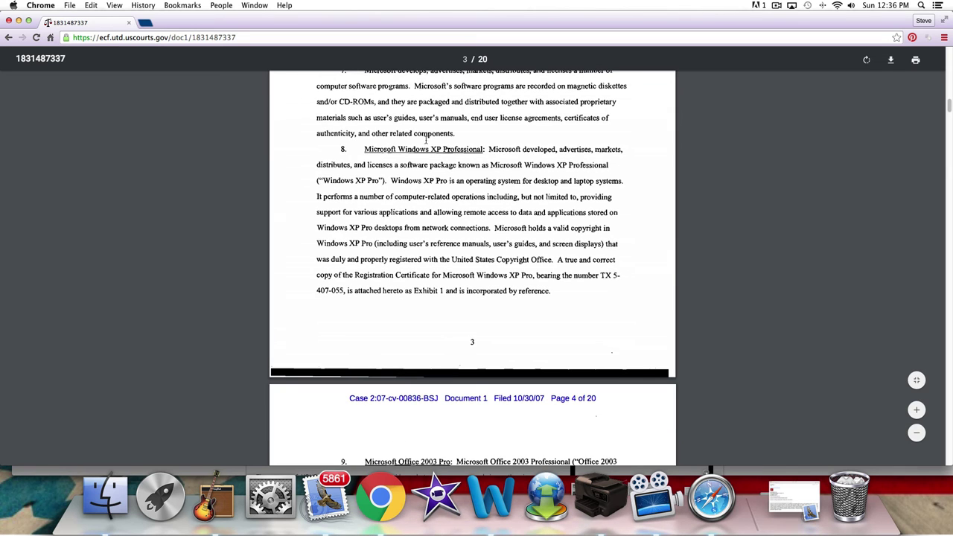
{"action": "scroll", "coordinate": [488, 191], "scroll_direction": "down", "scroll_amount": 1}
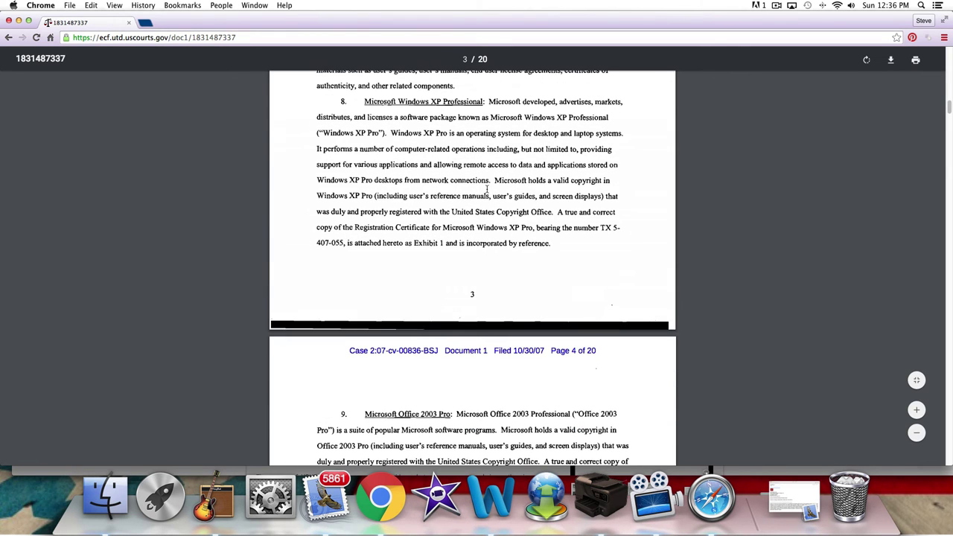
{"action": "scroll", "coordinate": [488, 191], "scroll_direction": "up", "scroll_amount": 1}
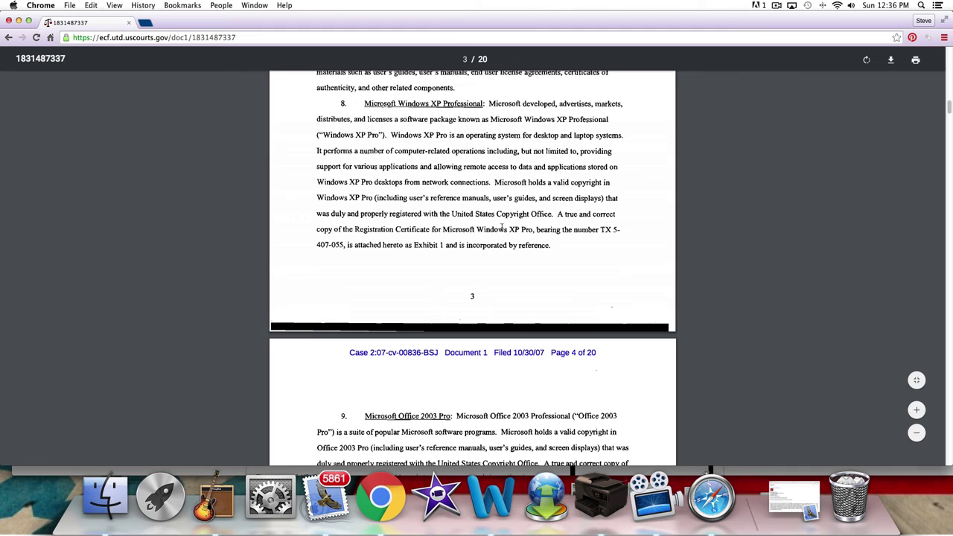
Highlight the phrase 'Microsoft holds a valid copyright in' on page 3, then clear it.
{"action": "left_click_drag", "start_coordinate": [494, 182], "coordinate": [612, 182]}
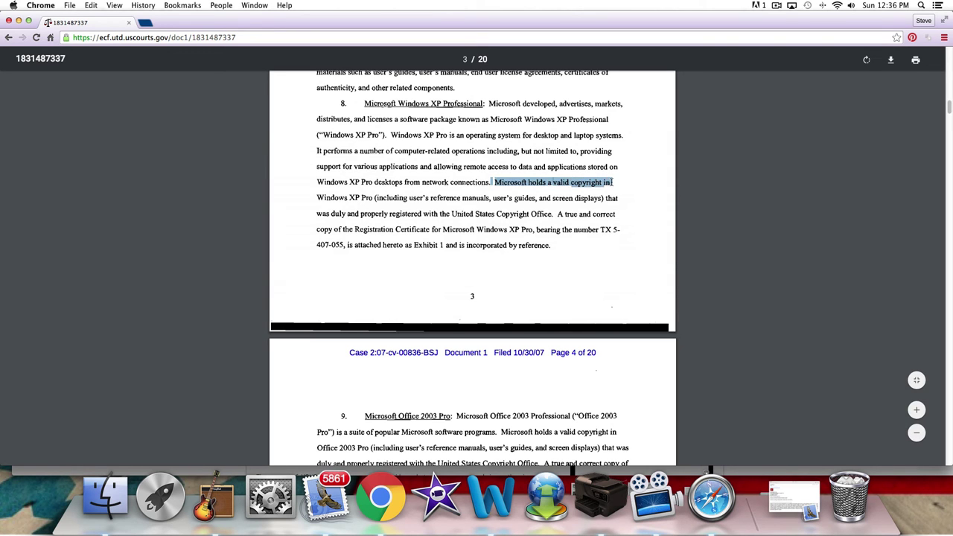
{"action": "left_click", "coordinate": [462, 203]}
{"action": "scroll", "coordinate": [462, 197], "scroll_direction": "down", "scroll_amount": 10}
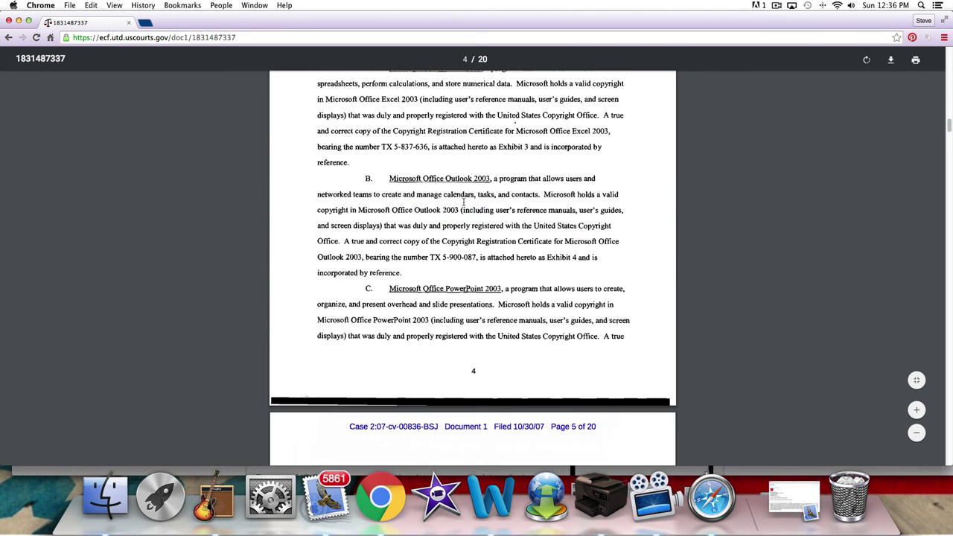
{"action": "scroll", "coordinate": [461, 189], "scroll_direction": "up", "scroll_amount": 2}
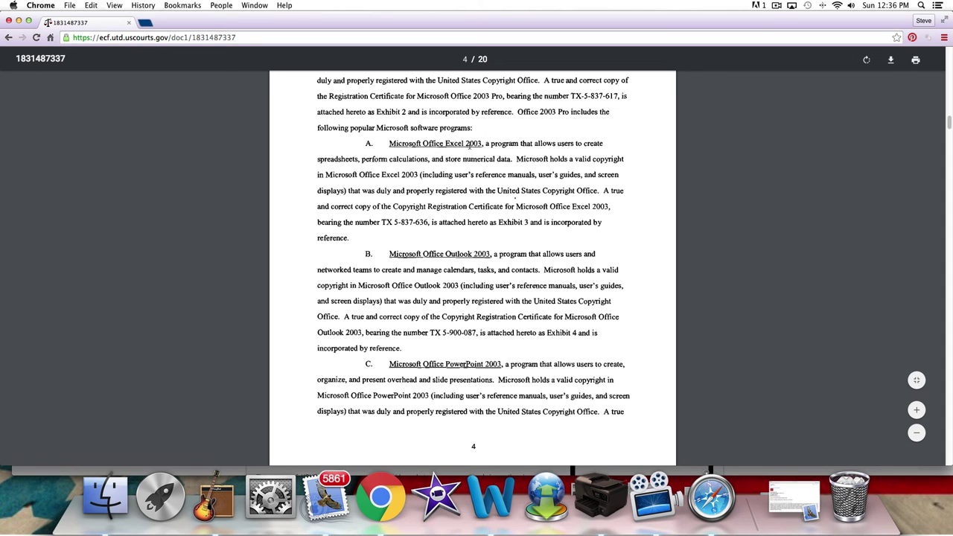
{"action": "scroll", "coordinate": [550, 243], "scroll_direction": "up", "scroll_amount": 3}
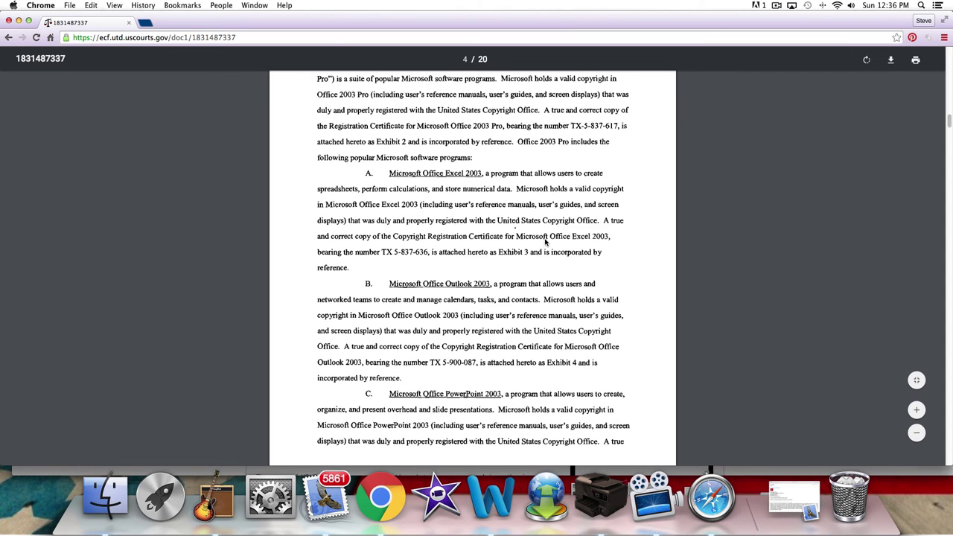
Scroll to page 13's Fourth Claim under the Utah Unfair Practices Act and bring up the page's context menu.
{"action": "scroll", "coordinate": [488, 134], "scroll_direction": "down", "scroll_amount": 15}
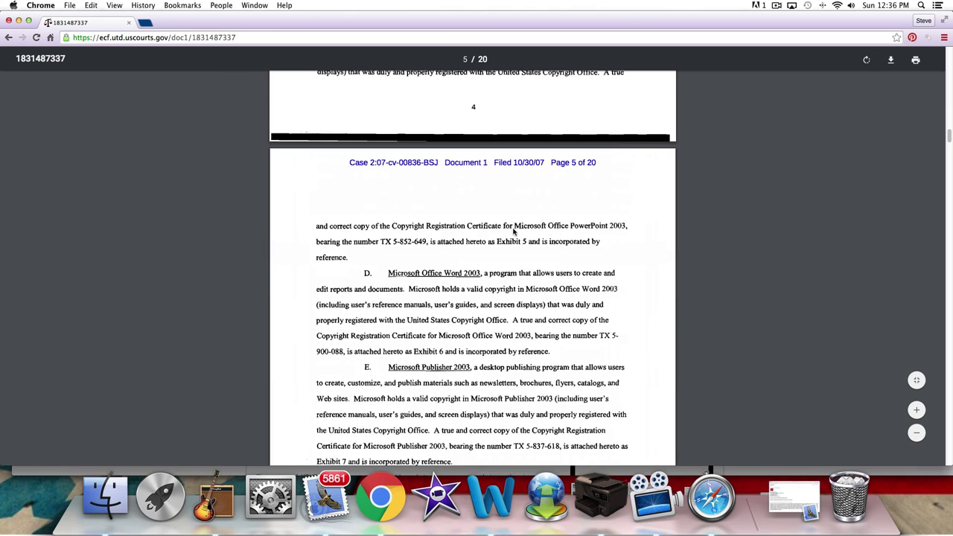
{"action": "scroll", "coordinate": [513, 232], "scroll_direction": "down", "scroll_amount": 3}
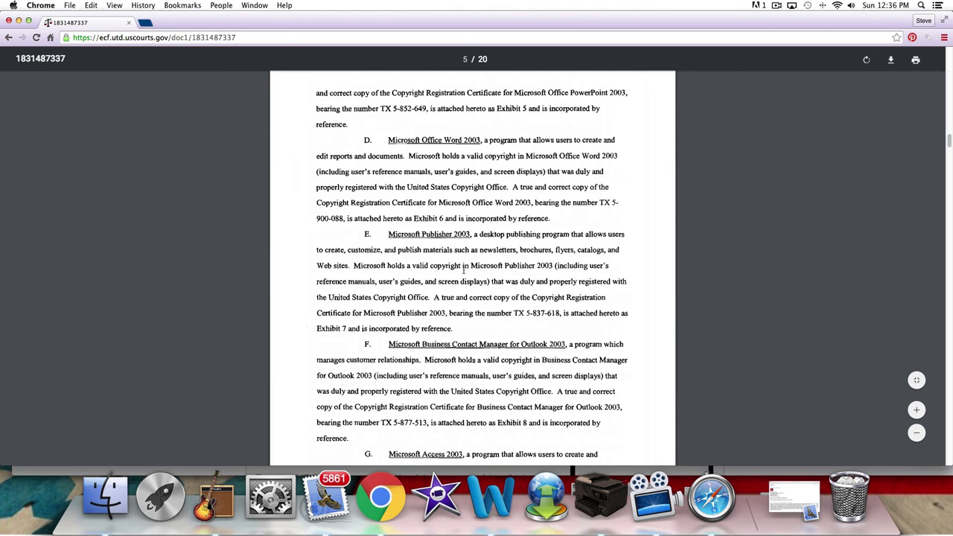
{"action": "scroll", "coordinate": [529, 283], "scroll_direction": "down", "scroll_amount": 2}
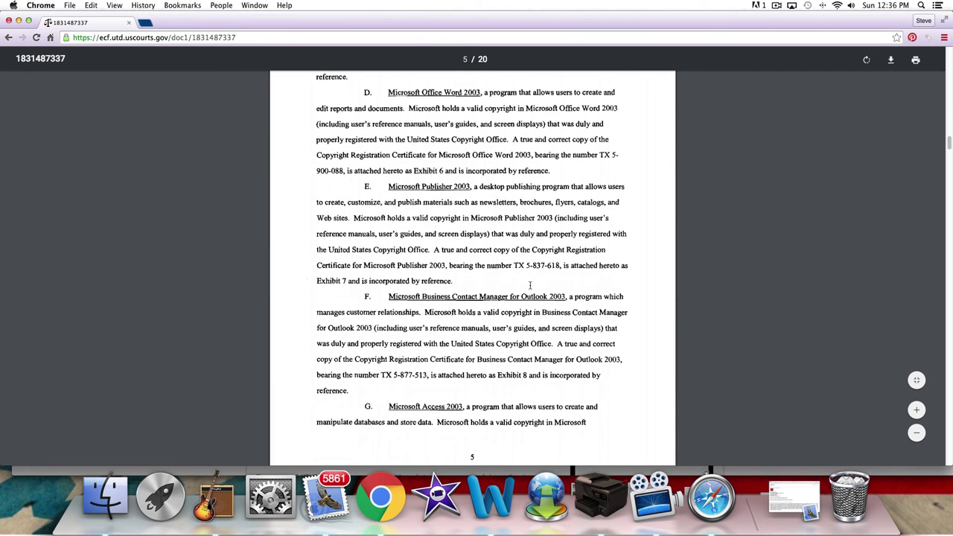
{"action": "scroll", "coordinate": [560, 269], "scroll_direction": "down", "scroll_amount": 6}
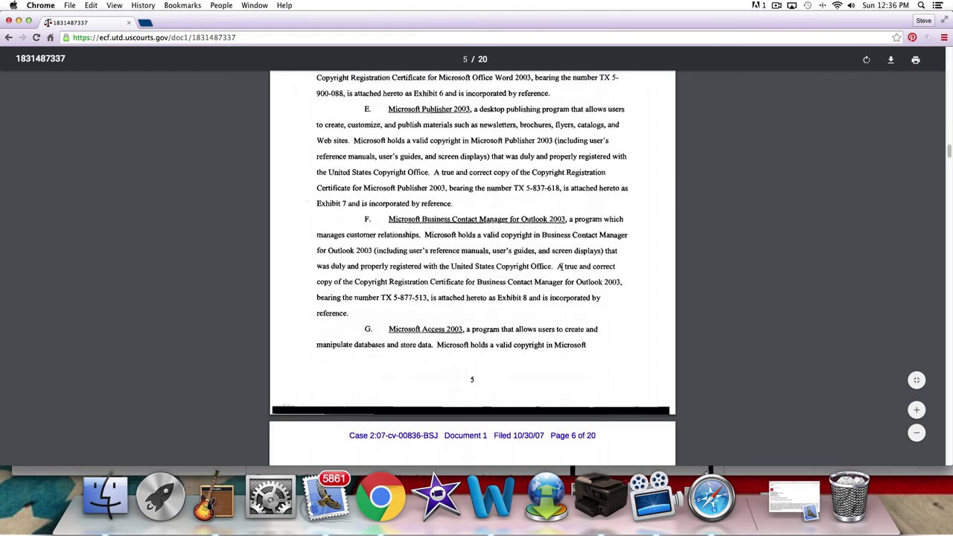
{"action": "scroll", "coordinate": [562, 270], "scroll_direction": "down", "scroll_amount": 8}
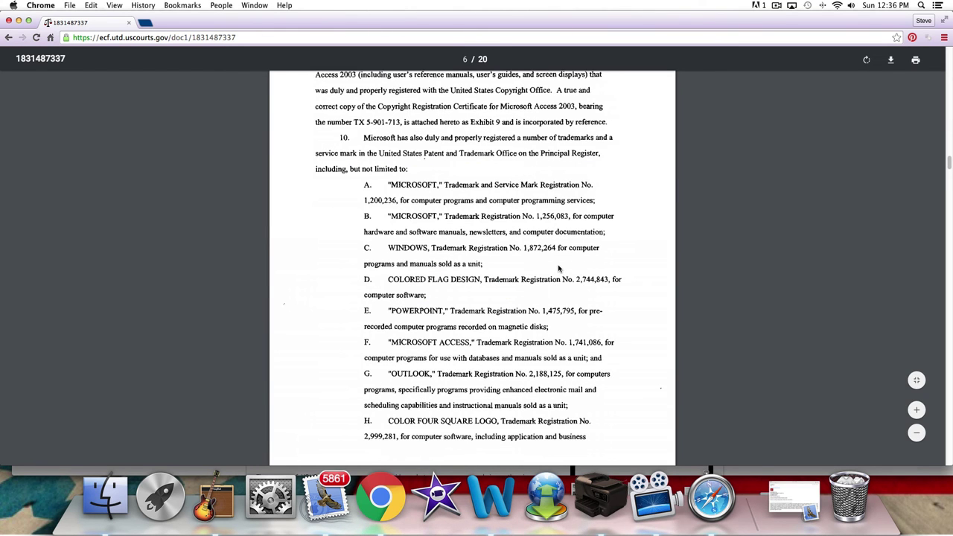
{"action": "scroll", "coordinate": [558, 268], "scroll_direction": "down", "scroll_amount": 20}
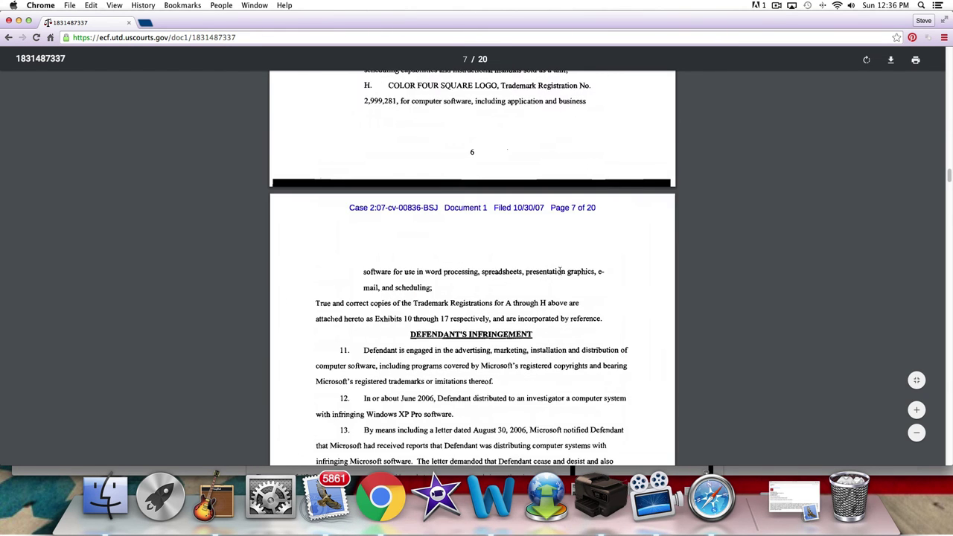
{"action": "scroll", "coordinate": [559, 271], "scroll_direction": "down", "scroll_amount": 20}
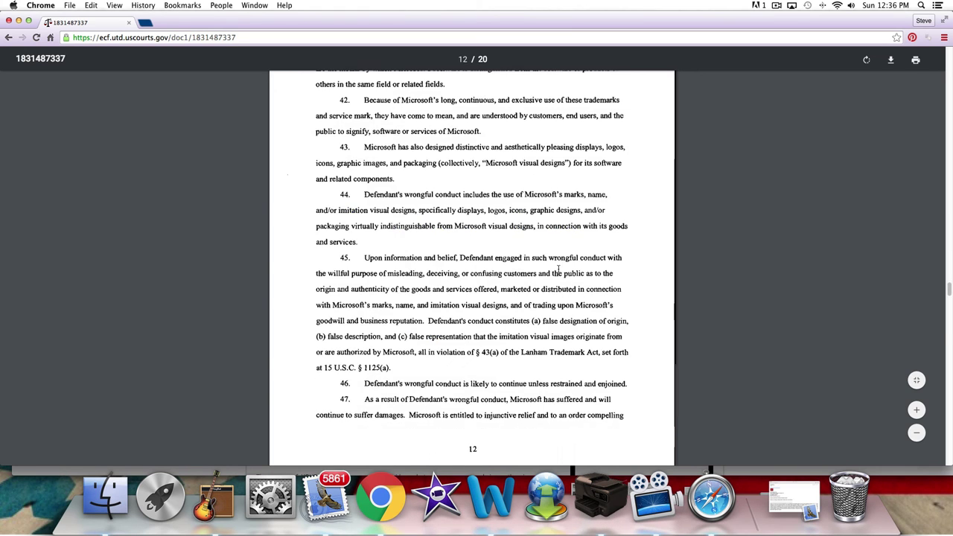
{"action": "scroll", "coordinate": [558, 269], "scroll_direction": "down", "scroll_amount": 15}
{"action": "scroll", "coordinate": [559, 268], "scroll_direction": "up", "scroll_amount": 20}
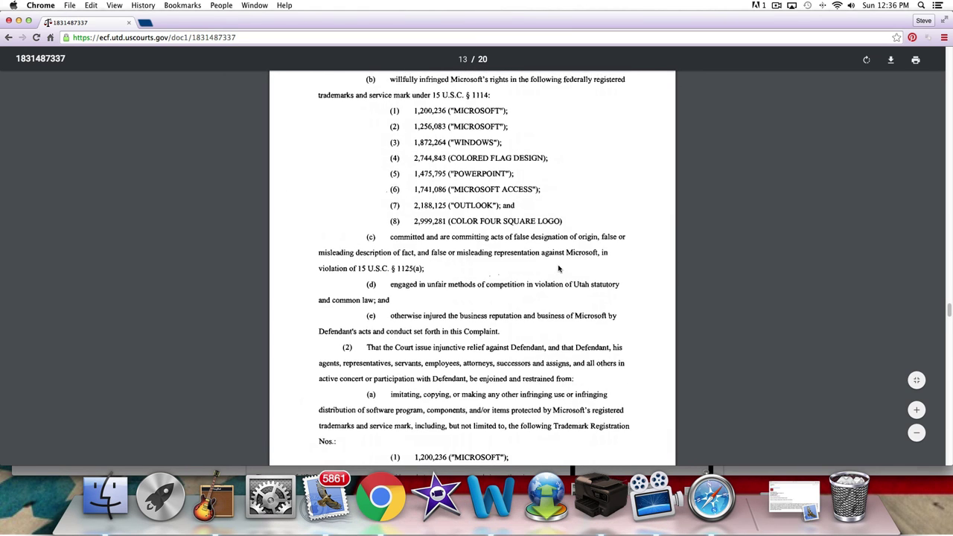
{"action": "right_click", "coordinate": [549, 253]}
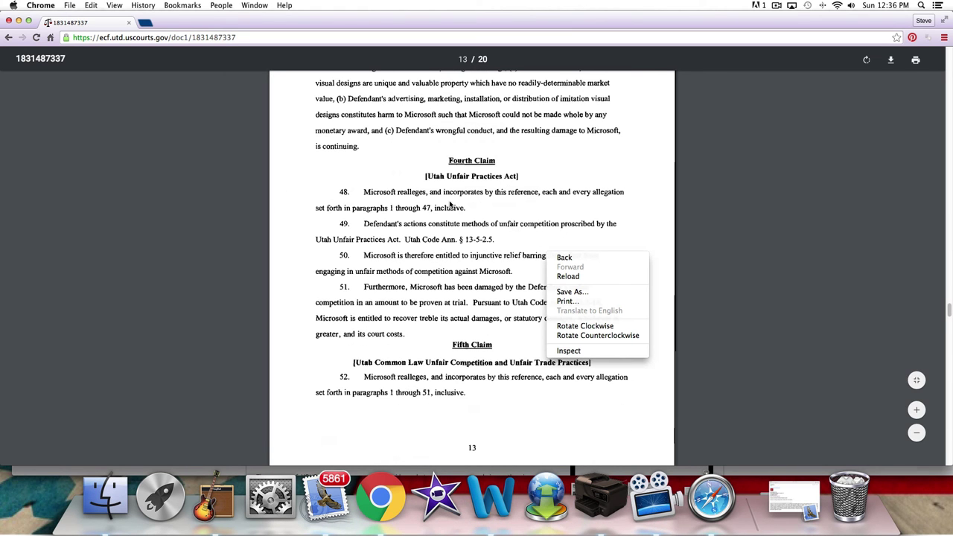
Dismiss the context menu and close the PACER complaint window, returning to the Vondran Legal article.
{"action": "left_click", "coordinate": [11, 27]}
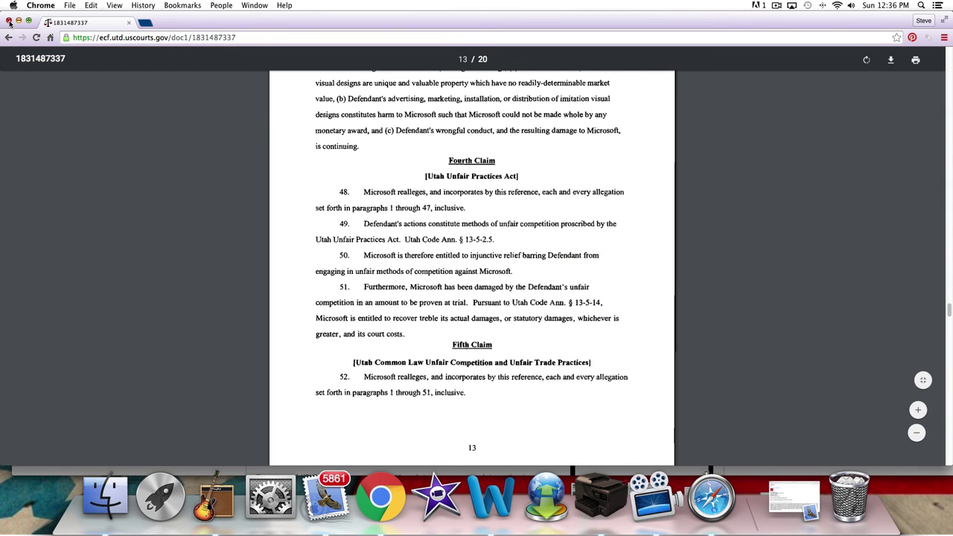
{"action": "left_click", "coordinate": [9, 22]}
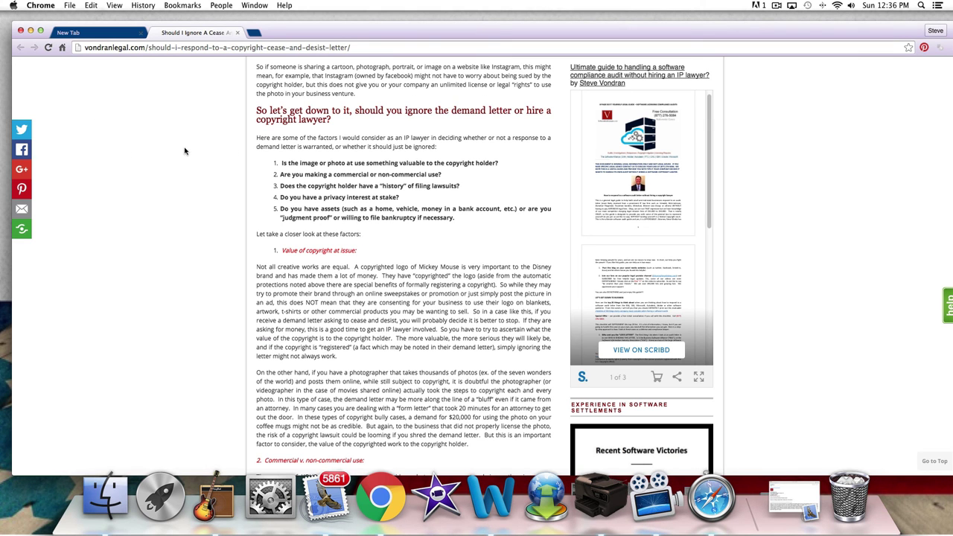
{"action": "left_click_drag", "start_coordinate": [465, 187], "coordinate": [260, 191]}
{"action": "left_click", "coordinate": [260, 192]}
Scroll the cease-and-desist article back up to its header.
{"action": "scroll", "coordinate": [809, 216], "scroll_direction": "down", "scroll_amount": 3}
{"action": "scroll", "coordinate": [847, 226], "scroll_direction": "up", "scroll_amount": 8}
{"action": "scroll", "coordinate": [848, 225], "scroll_direction": "up", "scroll_amount": 6}
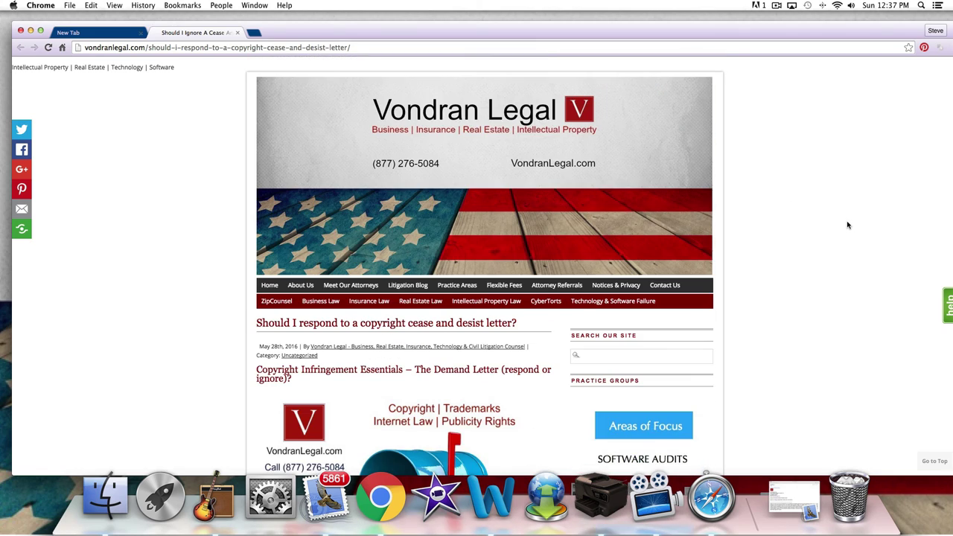